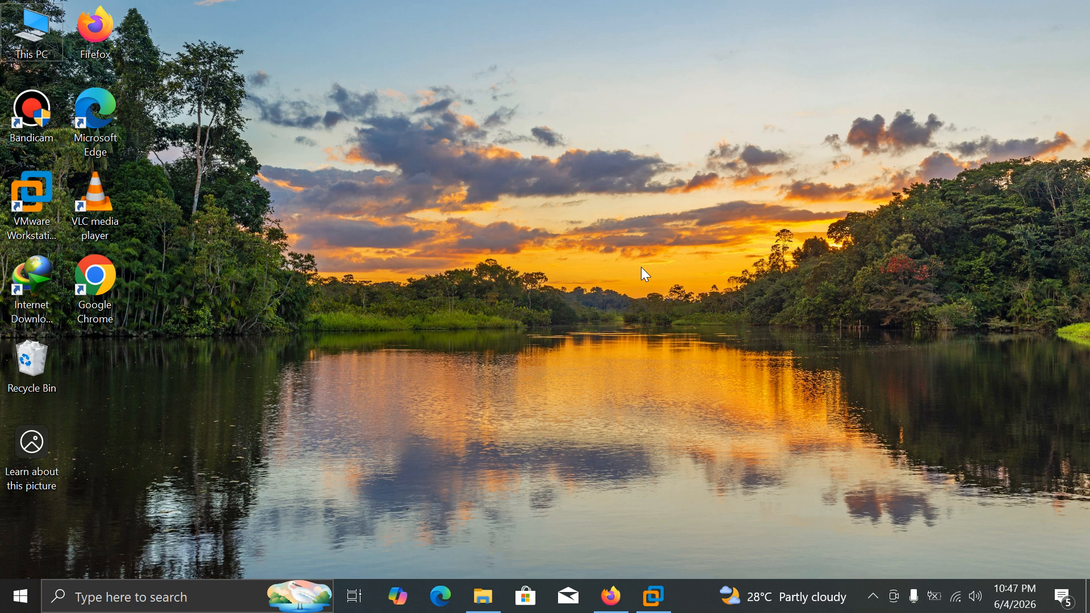
Open Control Panel and switch its items to the Category view
click(4, 605)
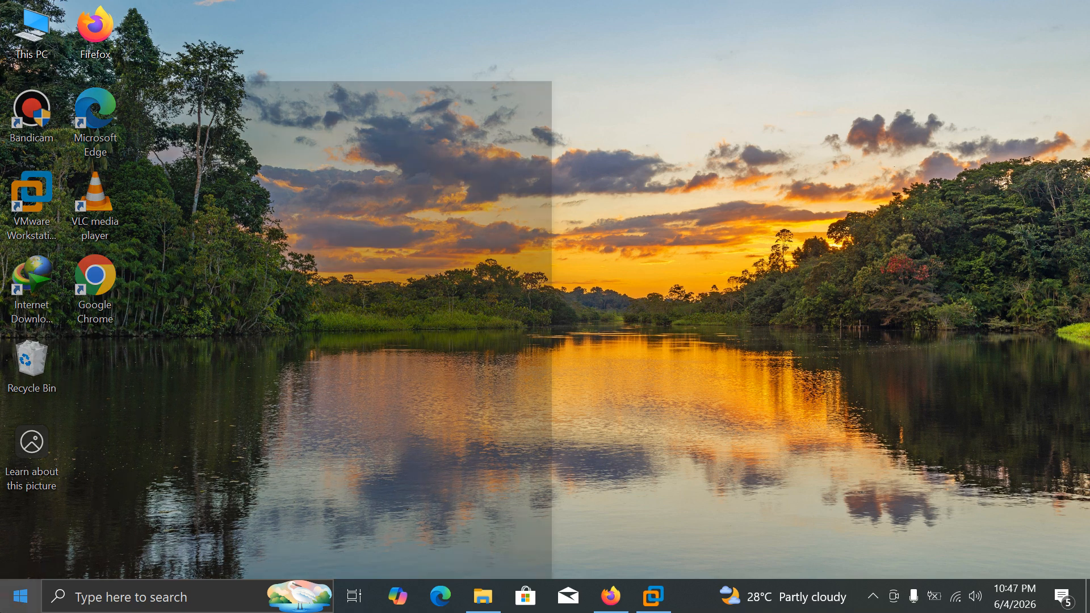
text(co)
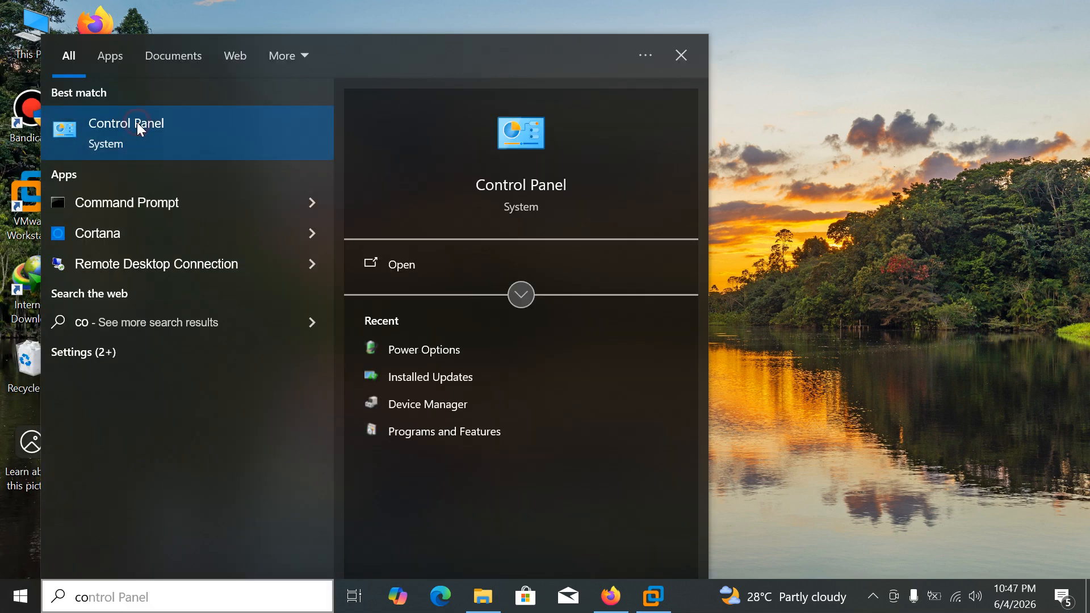
click(137, 123)
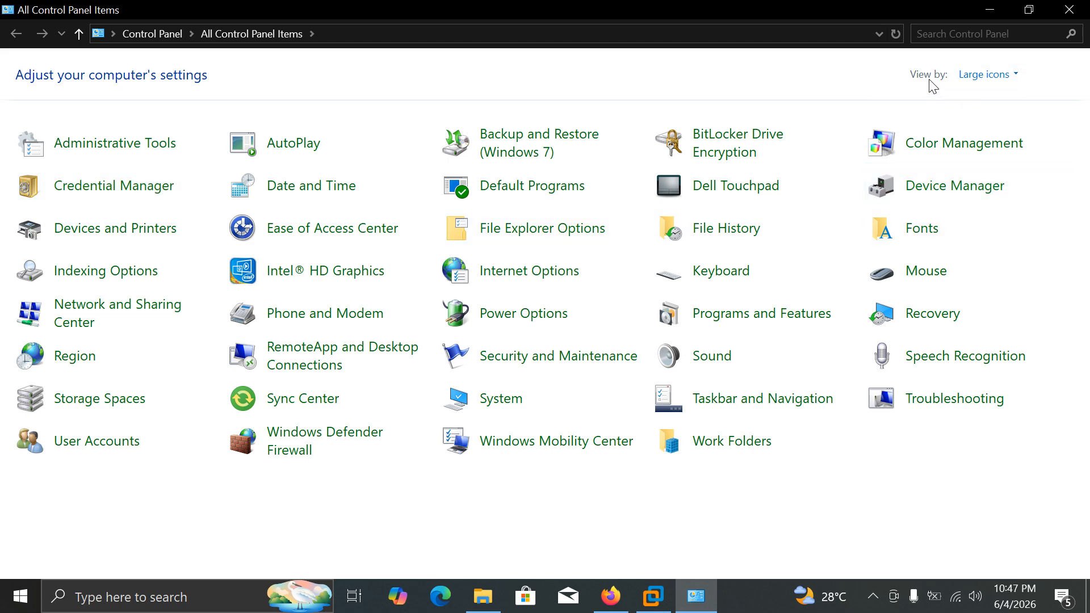
click(964, 77)
click(966, 97)
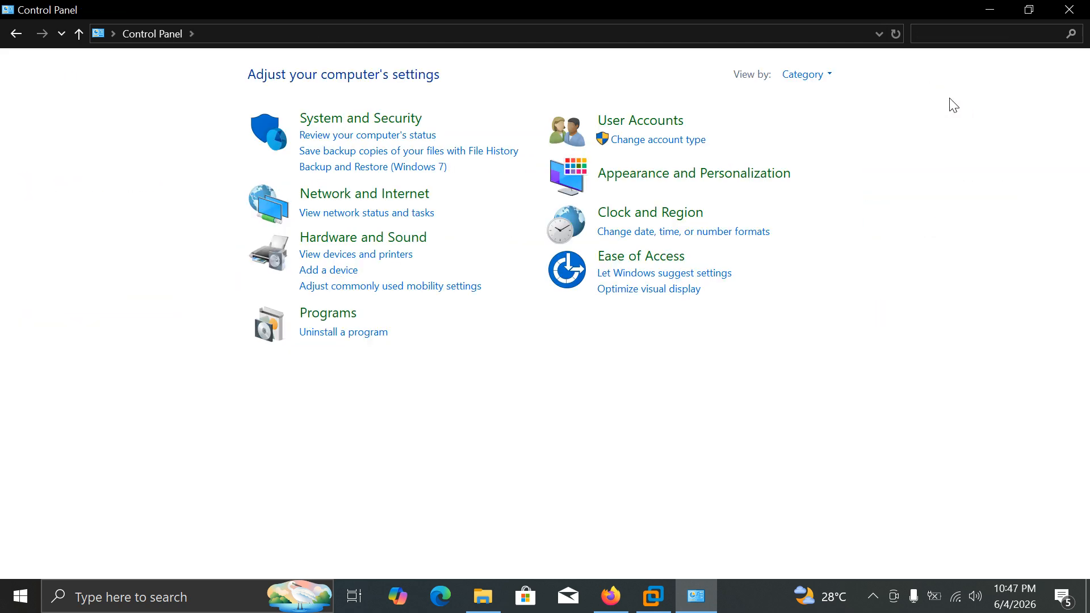
Open the print queue of Microsoft XPS Document Writer from Devices and Printers under Hardware and Sound
click(399, 240)
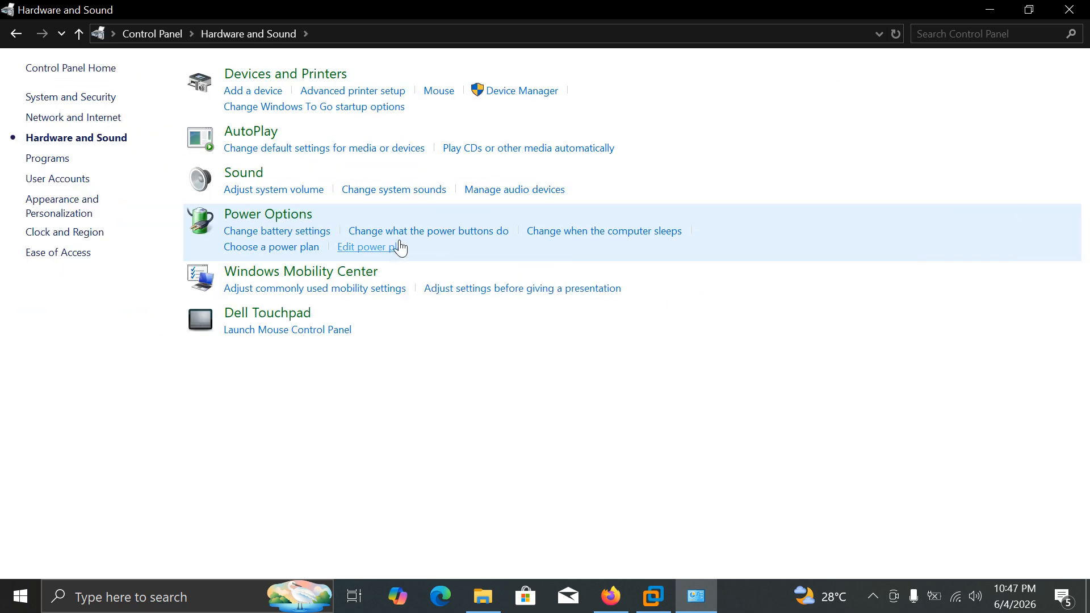
click(309, 75)
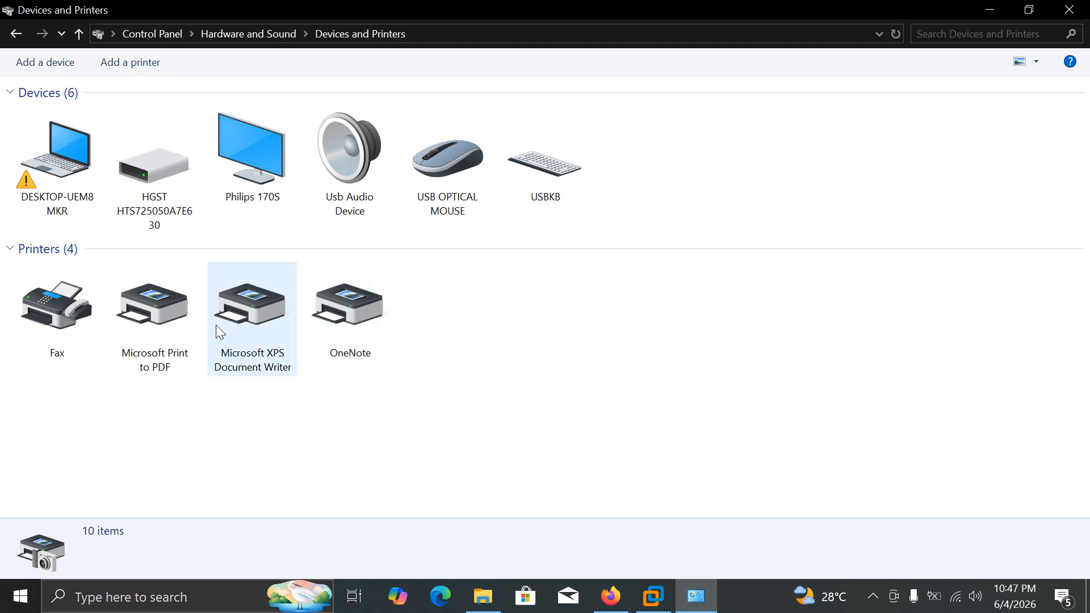
mouse_move(255, 308)
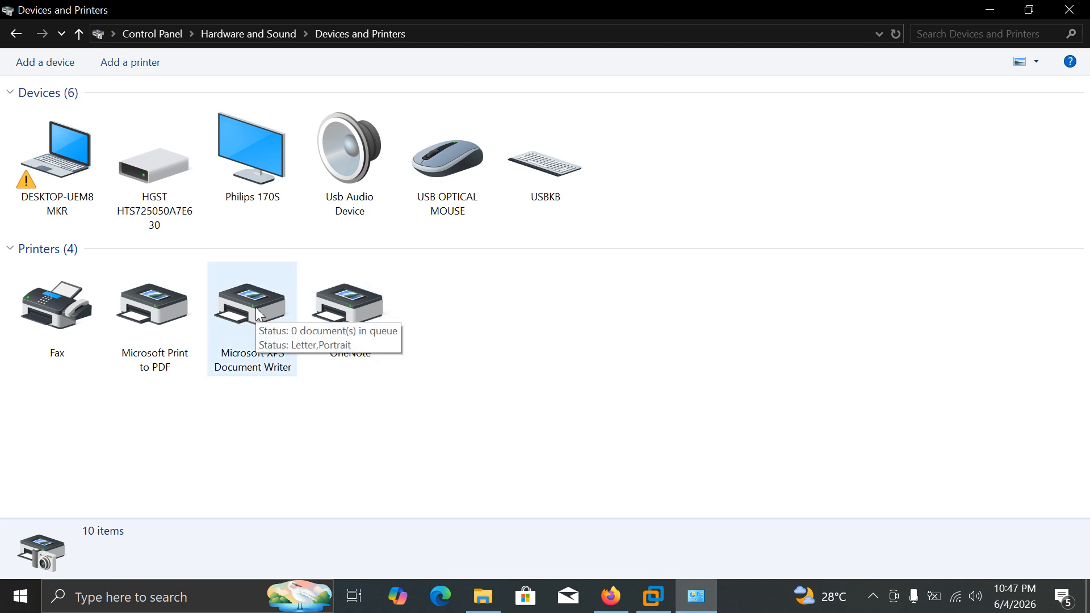
right_click(256, 310)
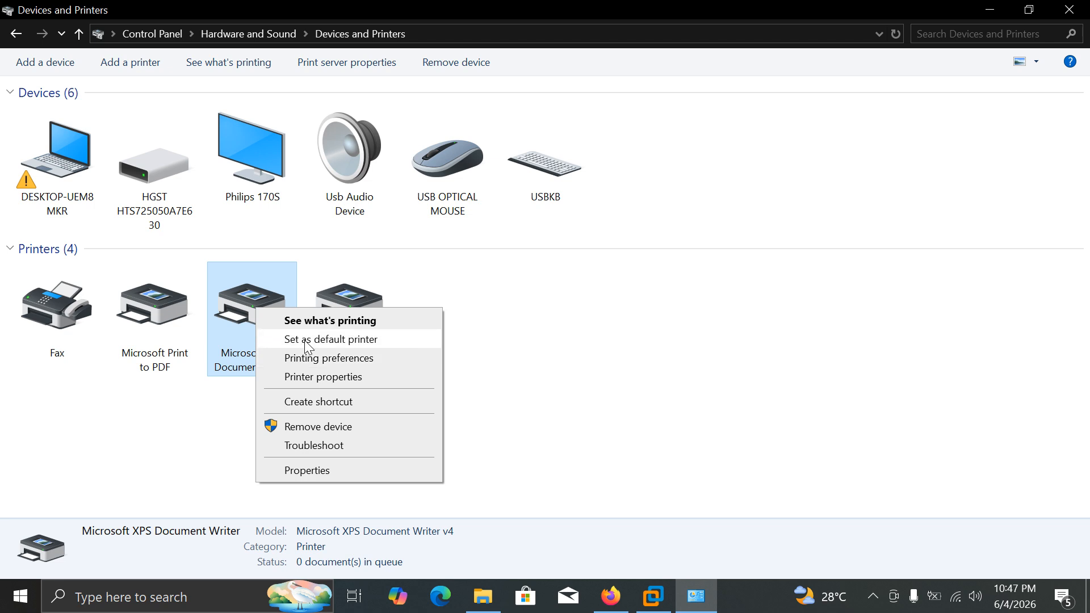
click(287, 321)
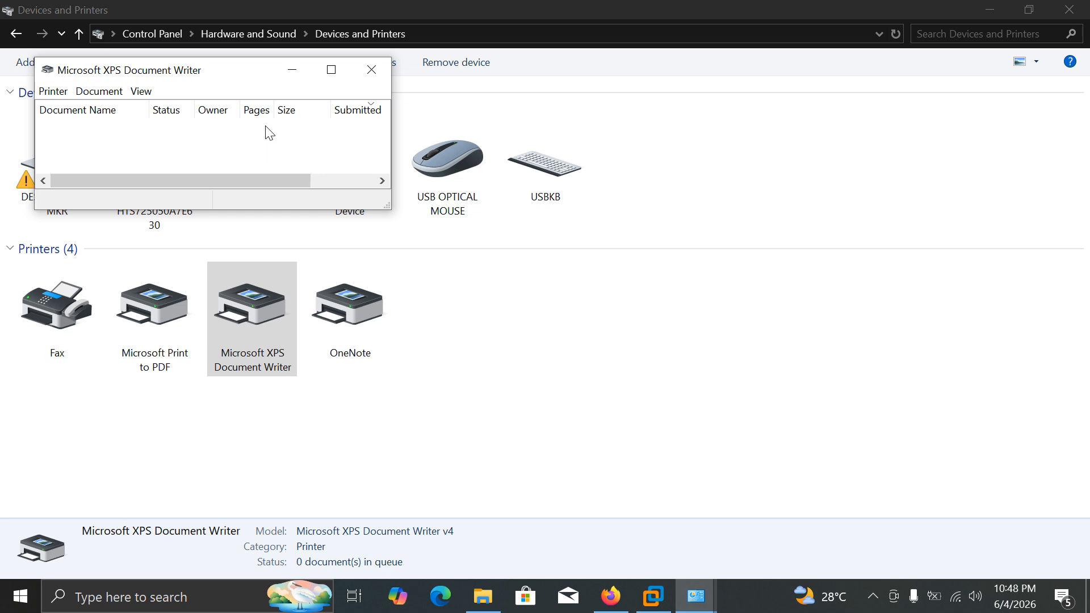
Look over the printer commands available in the print queue, and close the queue and Devices and Printers windows
click(53, 92)
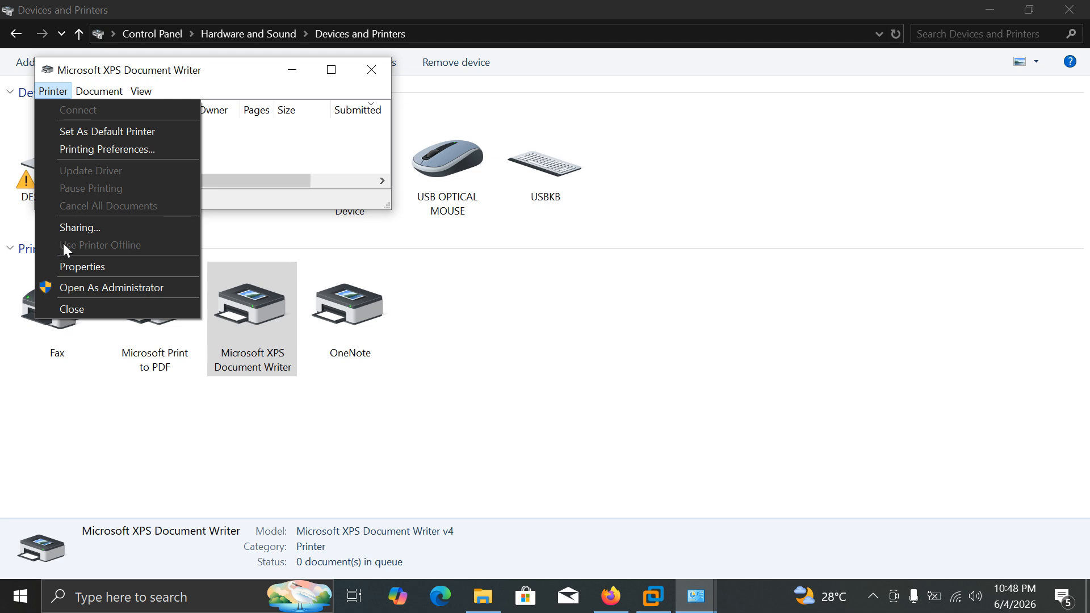
click(574, 308)
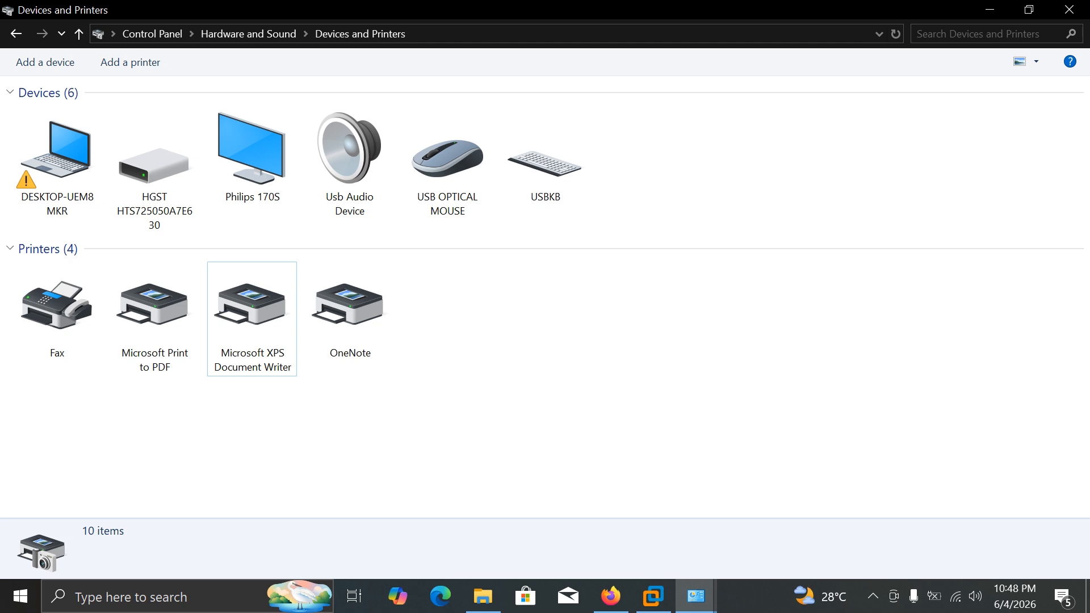
click(1068, 10)
click(371, 69)
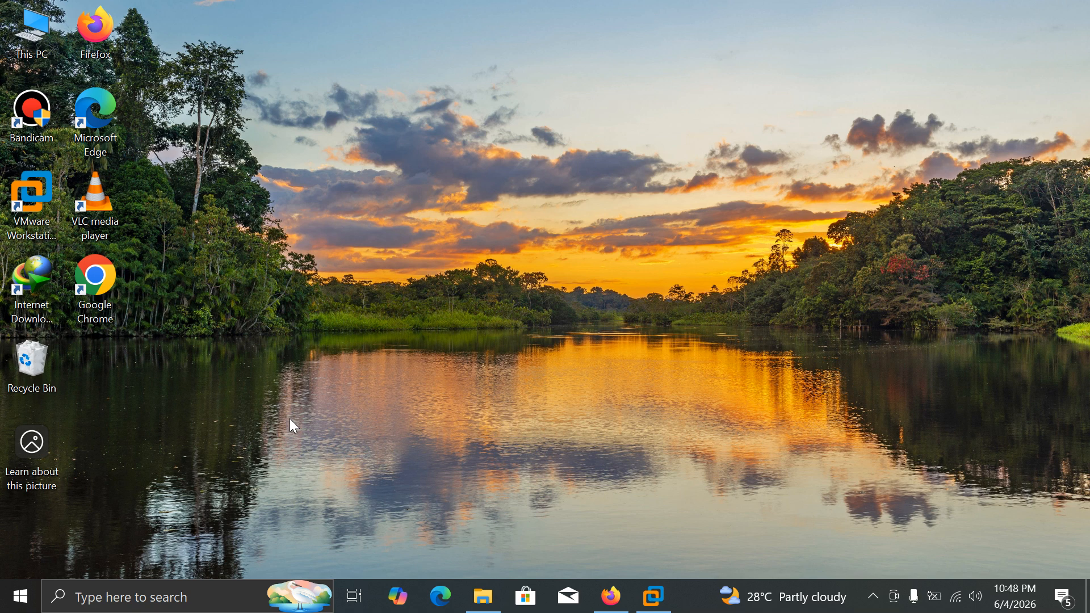
Open the Services console by running services.msc
key(super)
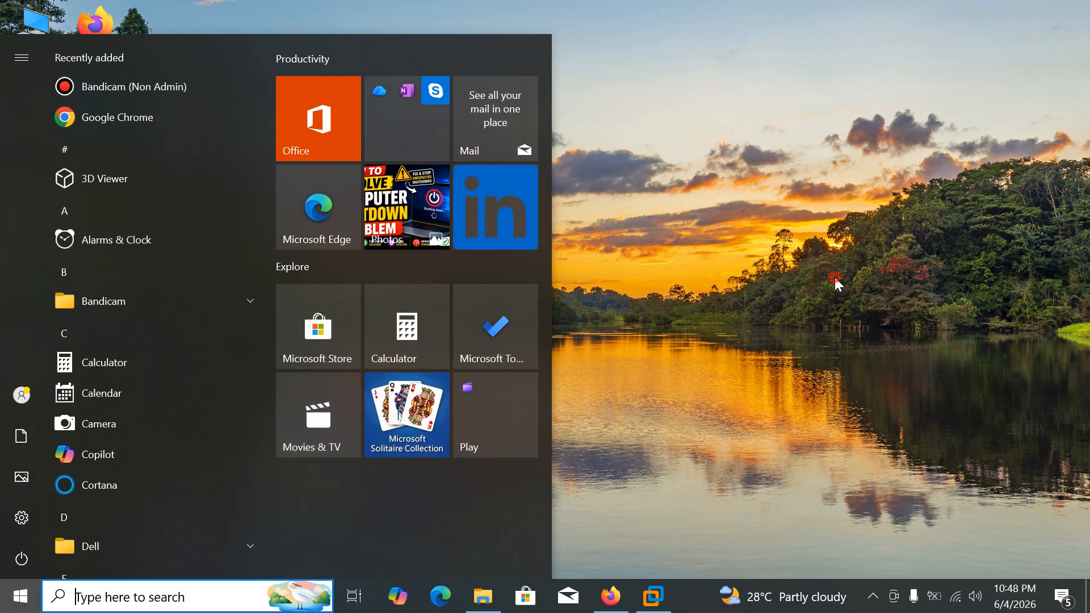
click(835, 278)
key(super+r)
drag(153, 399, 728, 167)
text(s)
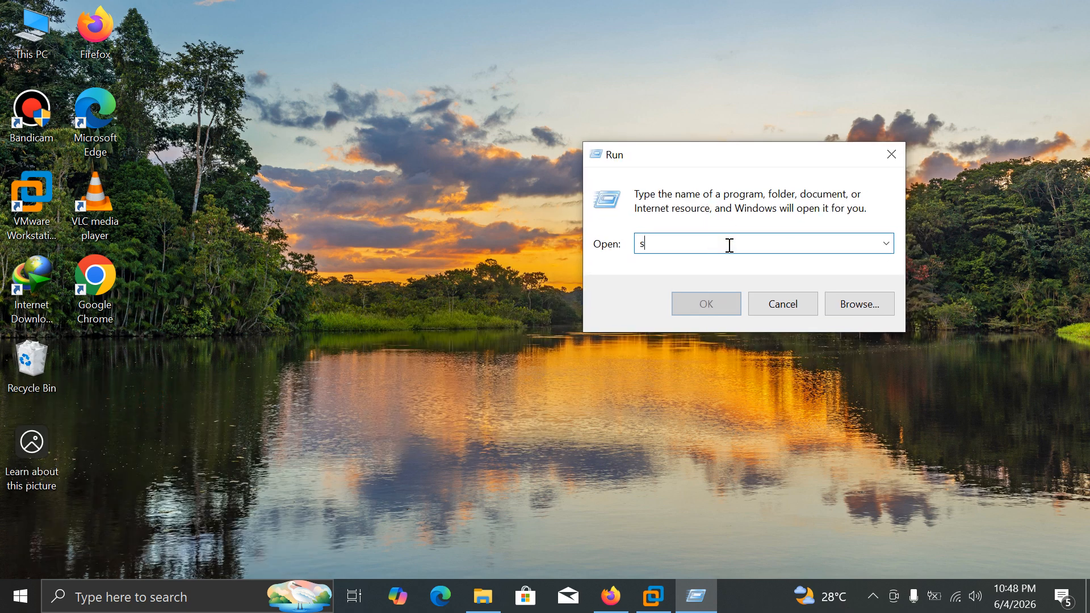
text(ervices.)
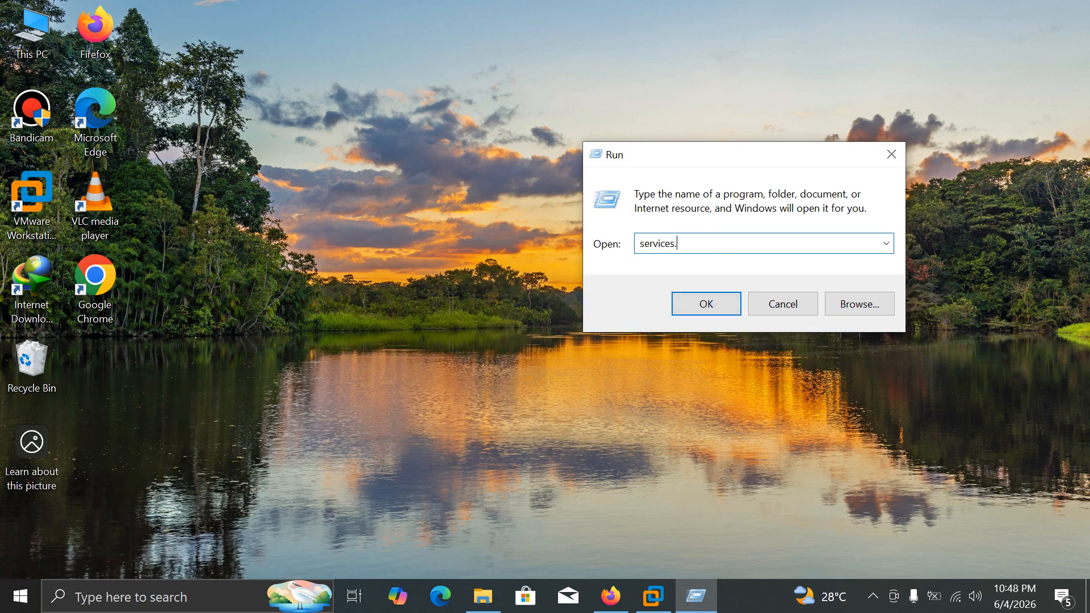
text(msc)
key(Return)
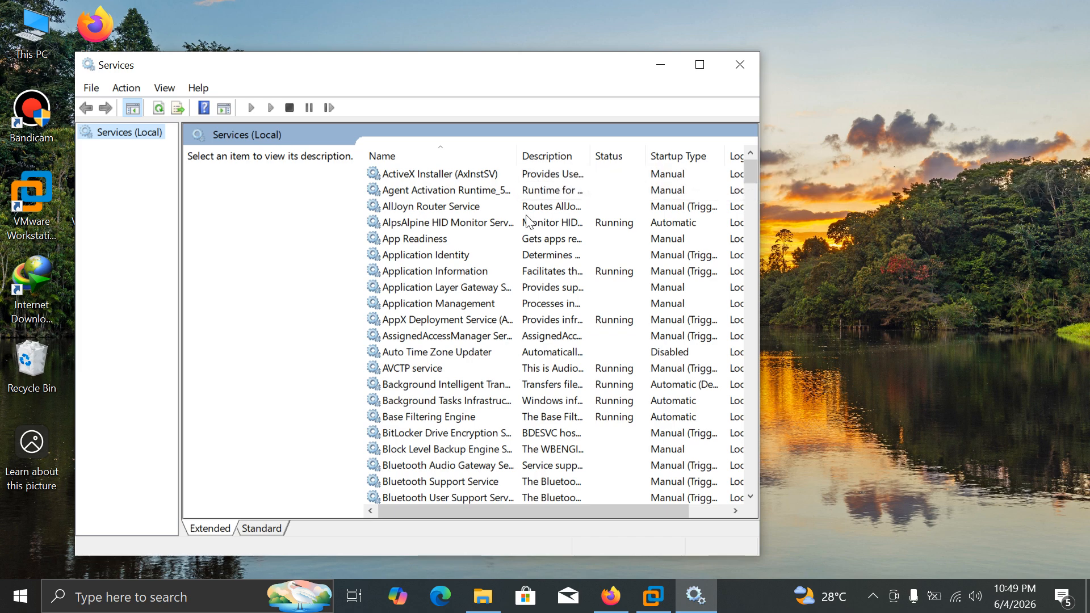
Find the Print Spooler service in the list and view its general properties, closing them without changes
scroll(523, 222, down, 20)
scroll(522, 222, down, 20)
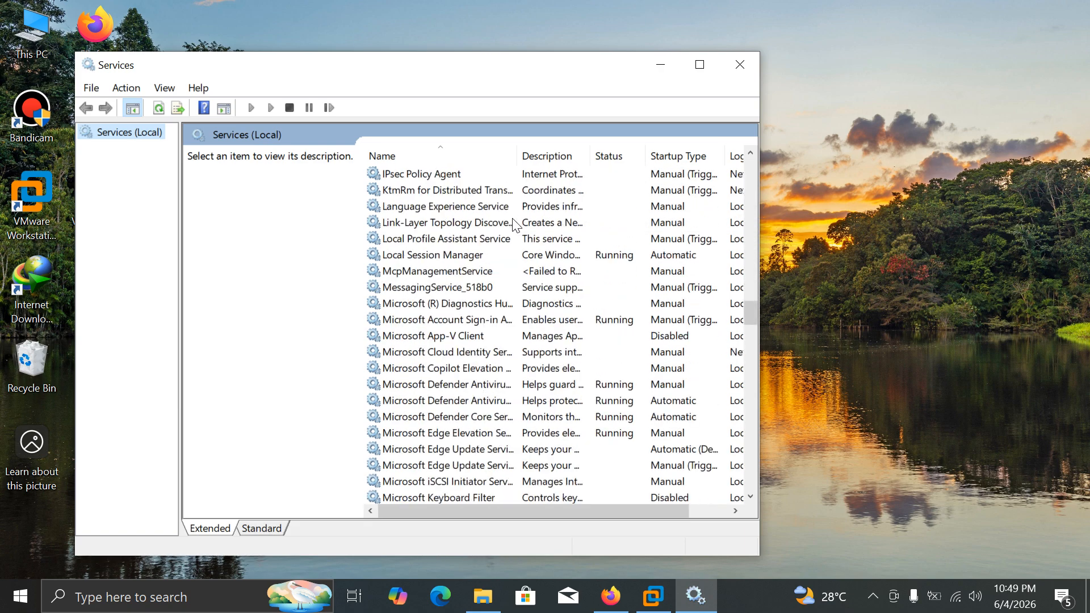
scroll(505, 233, up, 4)
scroll(494, 245, down, 2)
scroll(494, 247, down, 2)
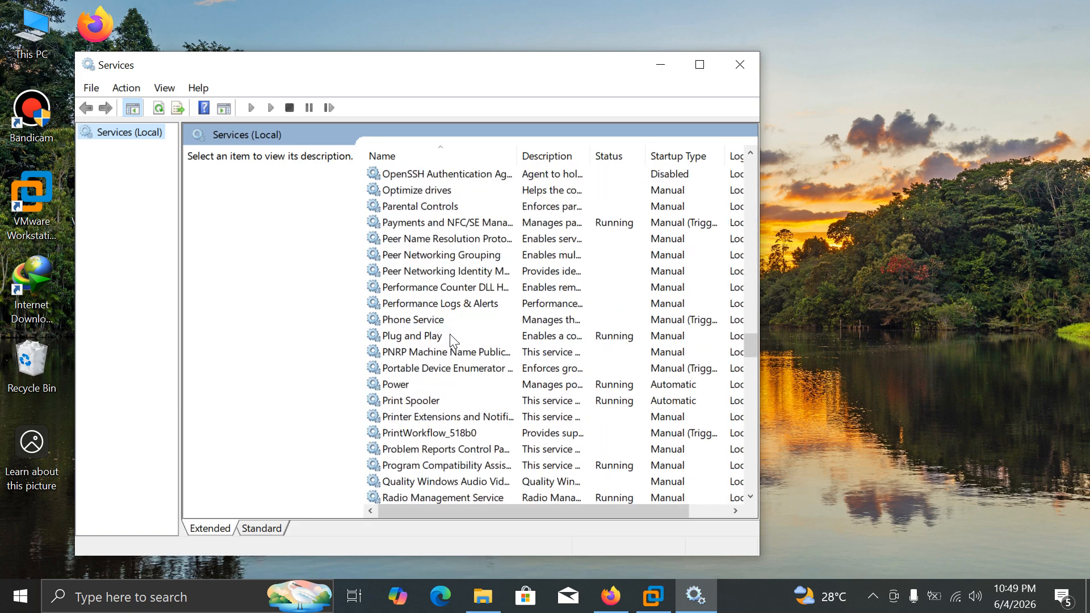
click(415, 352)
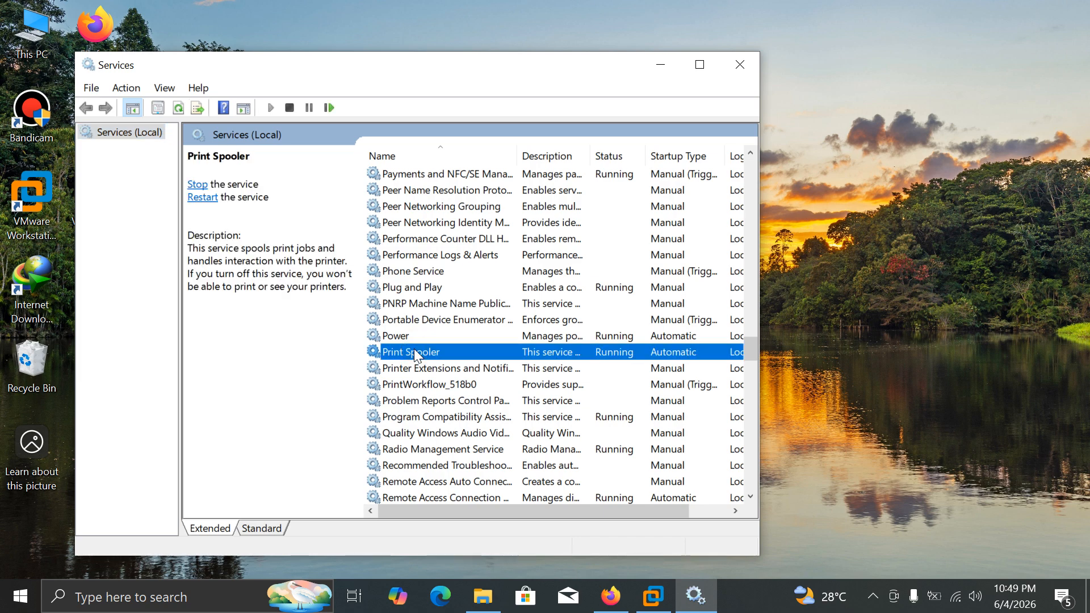
double_click(415, 352)
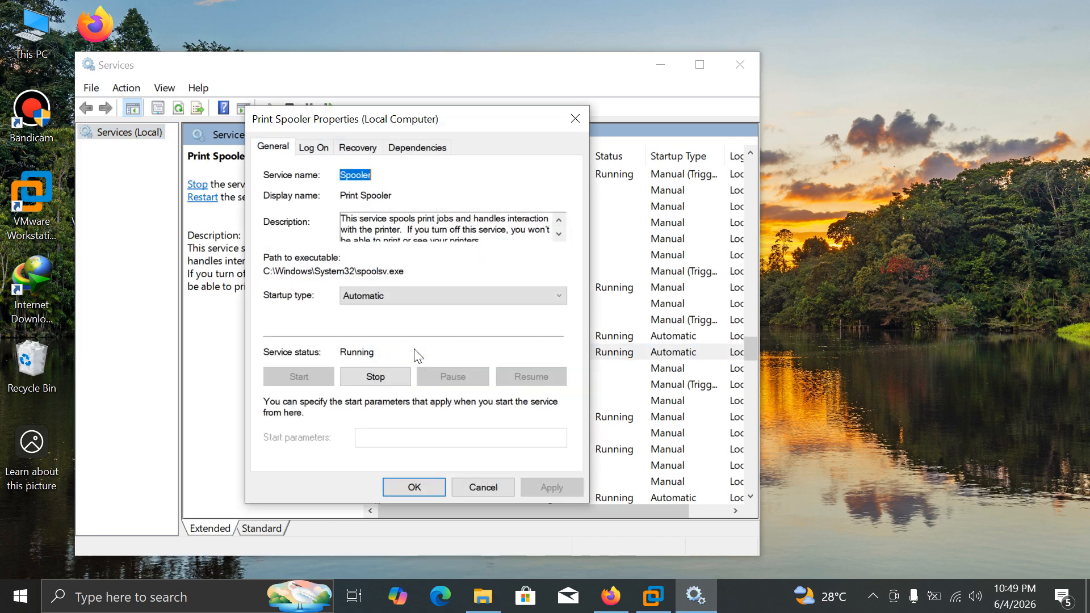
click(585, 121)
Set the Print Spooler's startup type to Automatic in its properties, confirm, and close the Services console
right_click(483, 353)
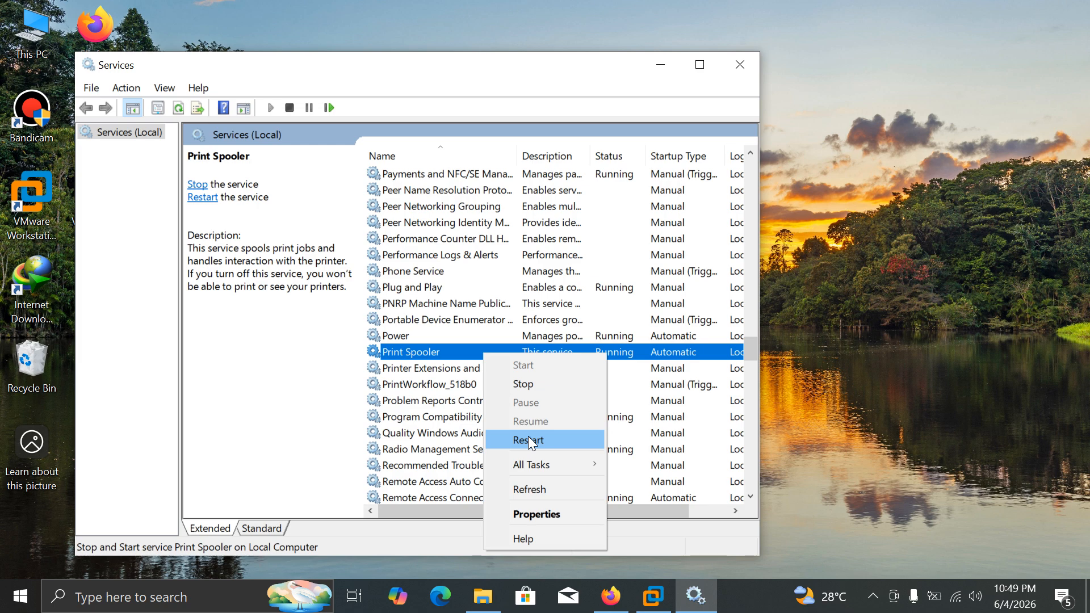
click(532, 514)
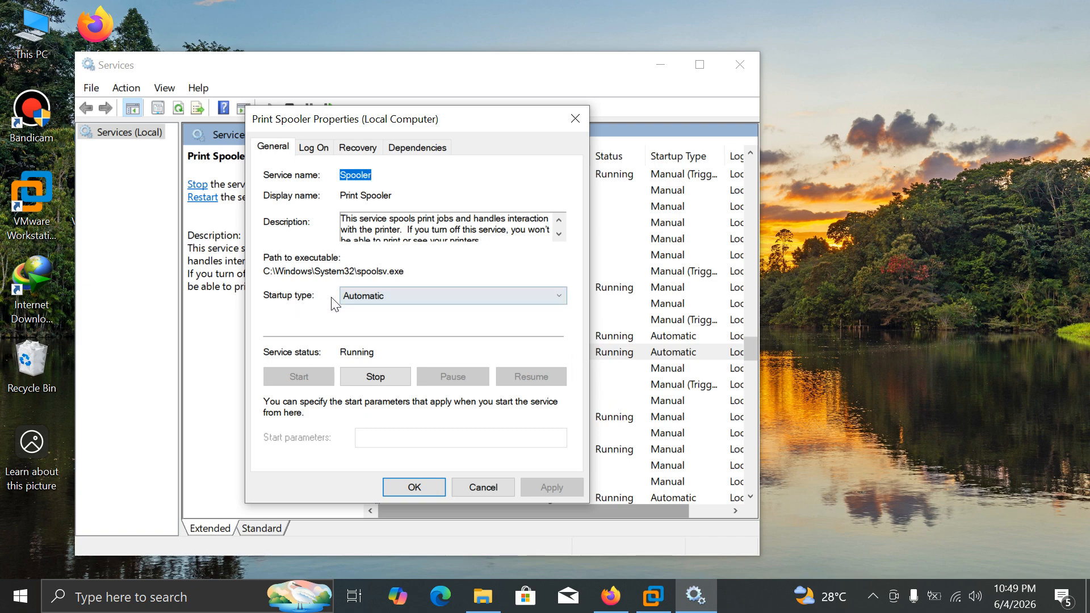
click(369, 299)
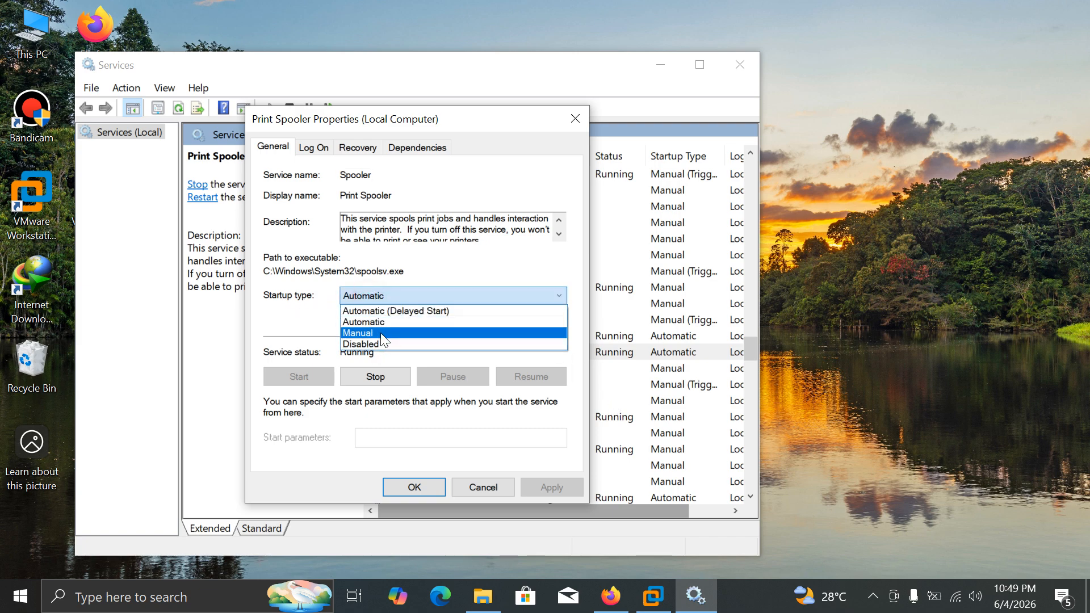
click(343, 323)
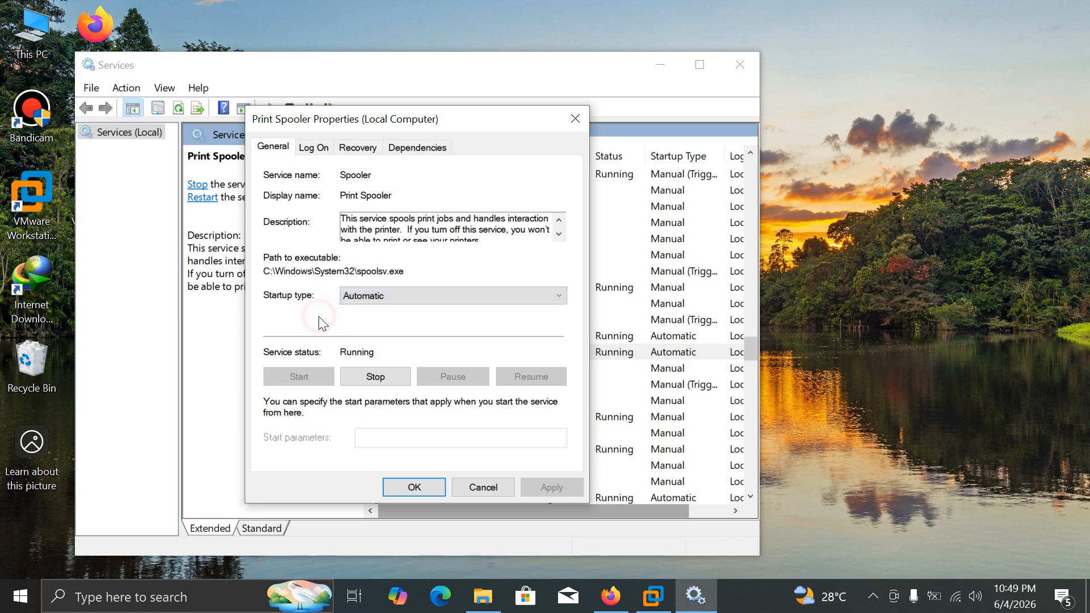
click(420, 490)
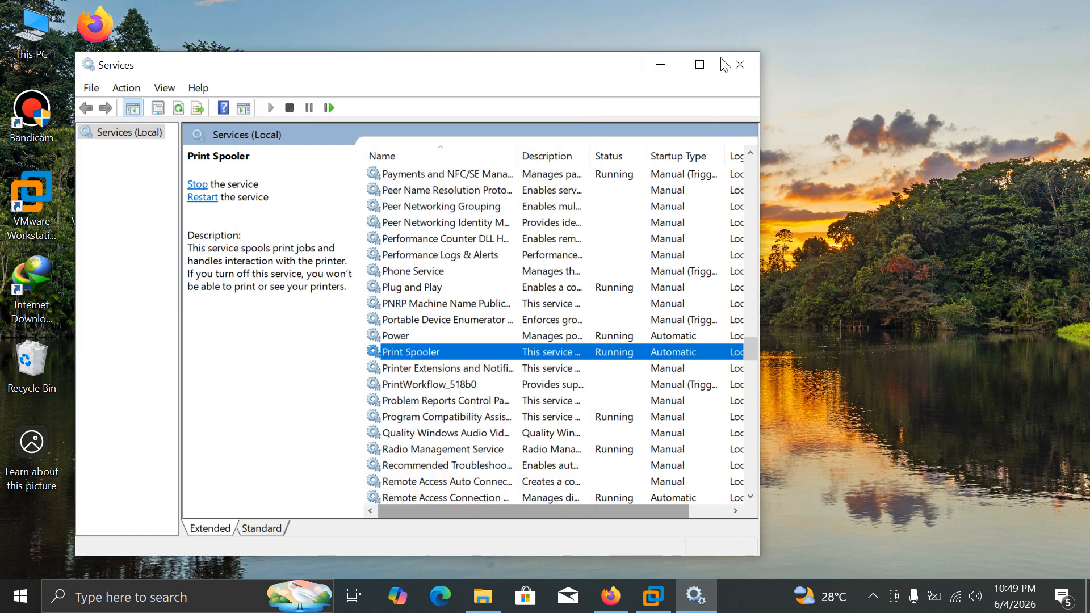
click(740, 64)
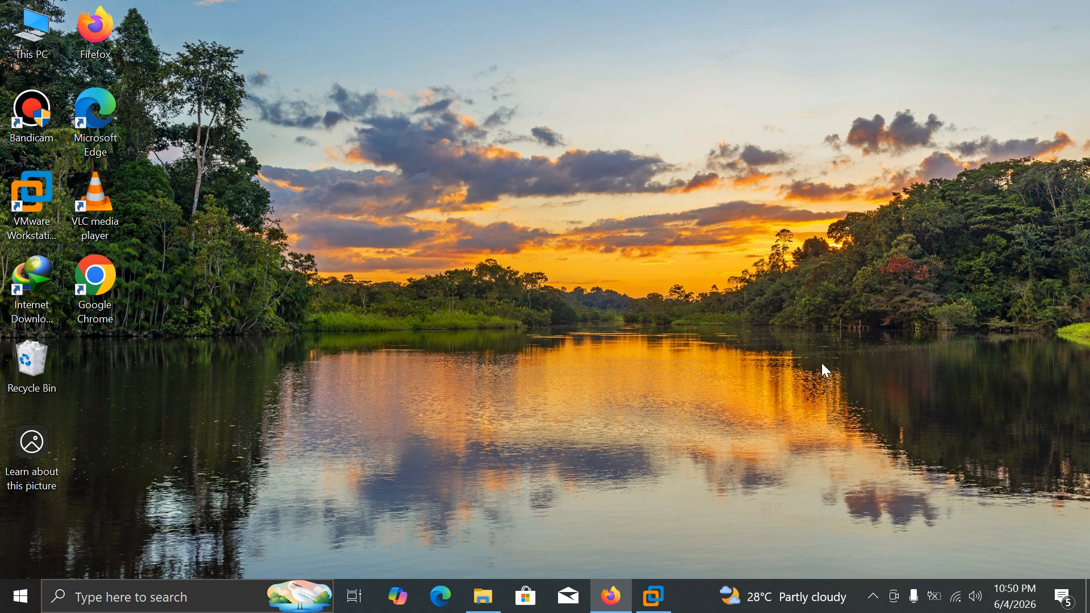
Open Devices and Printers again from Control Panel's Hardware and Sound category
click(94, 607)
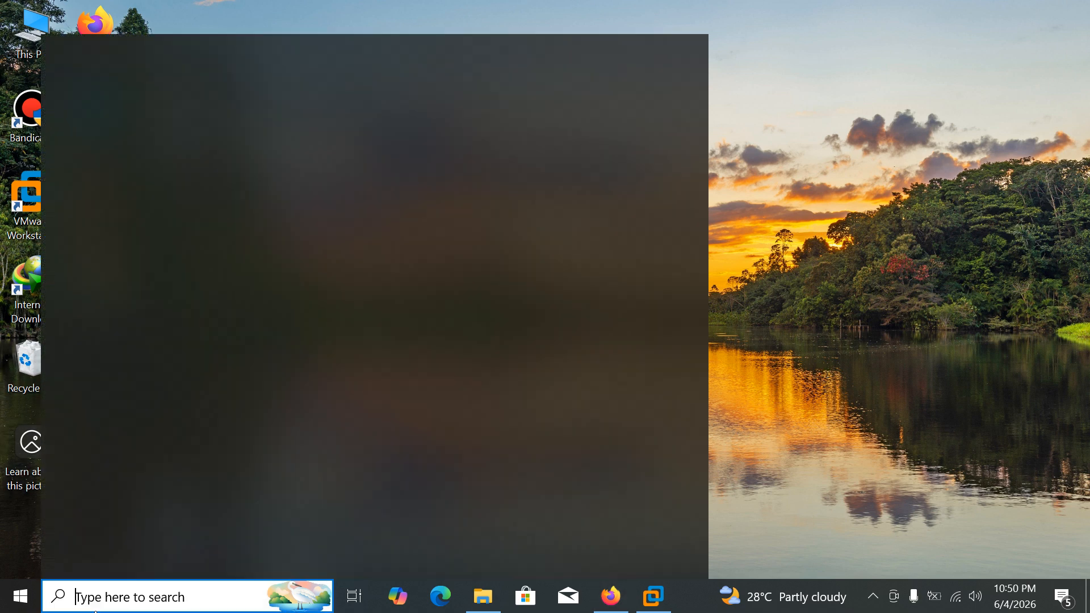
text(con)
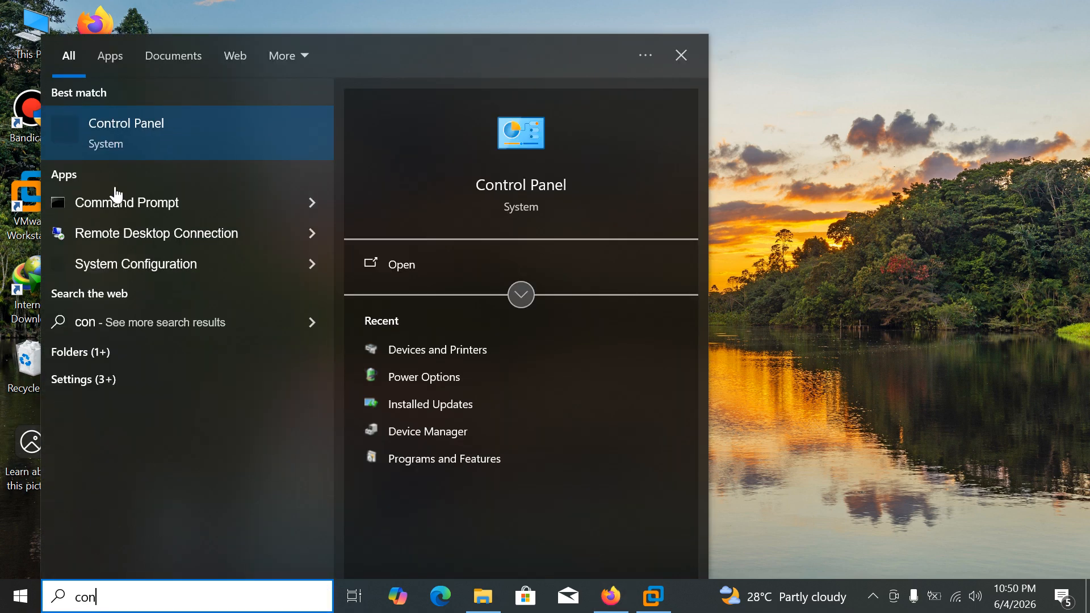
click(145, 115)
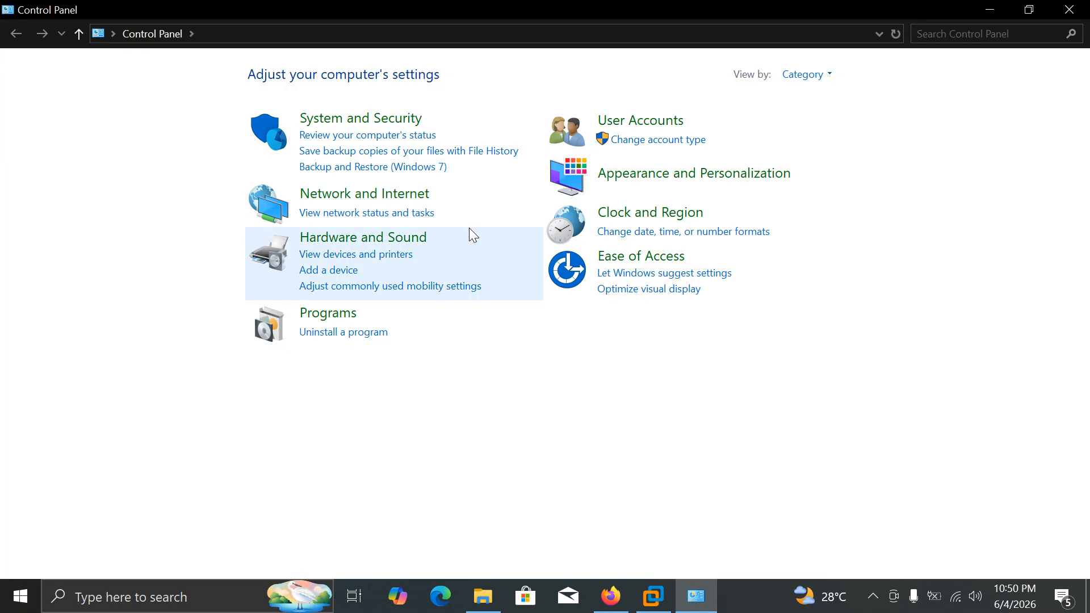
click(354, 240)
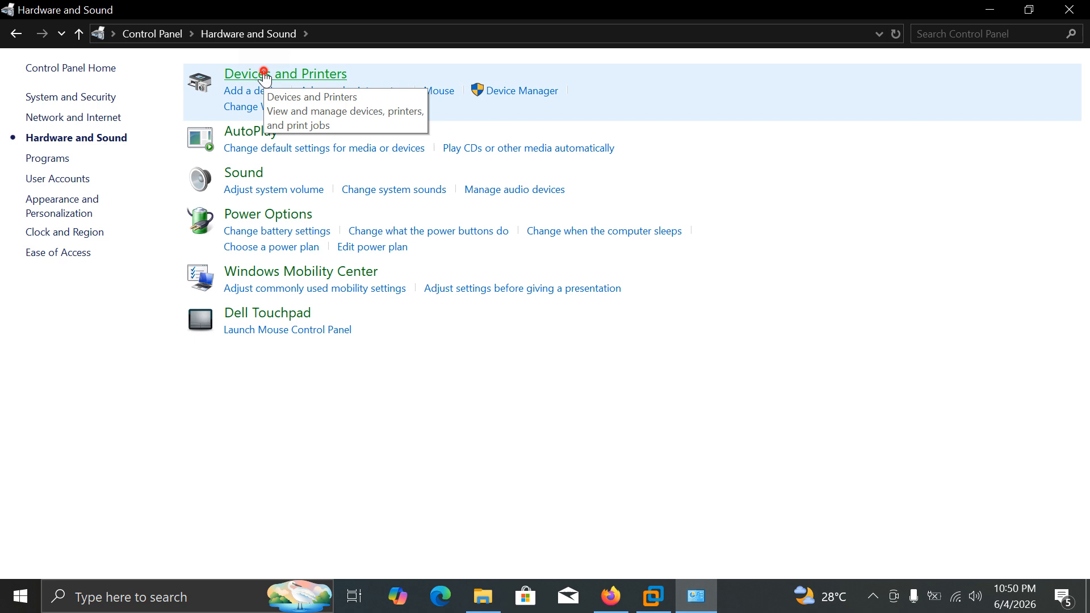
click(265, 76)
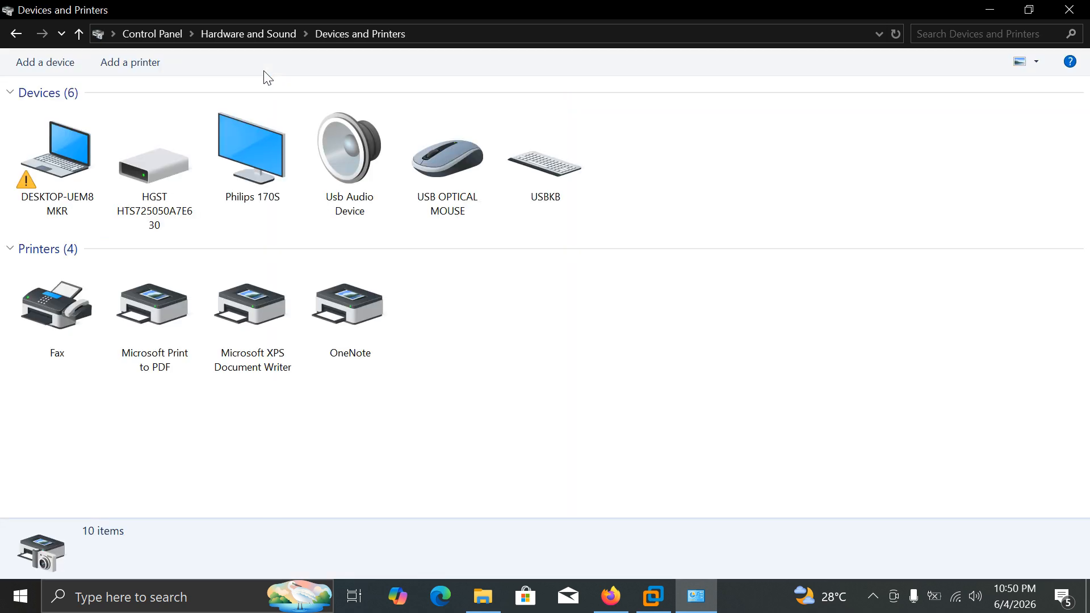
View the device properties of Microsoft XPS Document Writer and close them
right_click(247, 316)
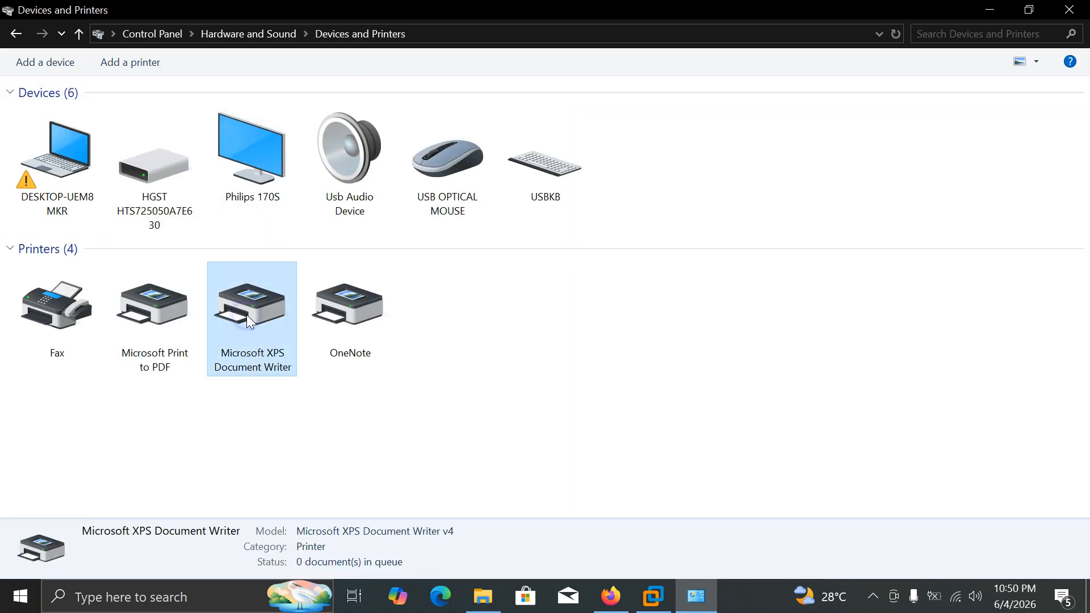
click(291, 477)
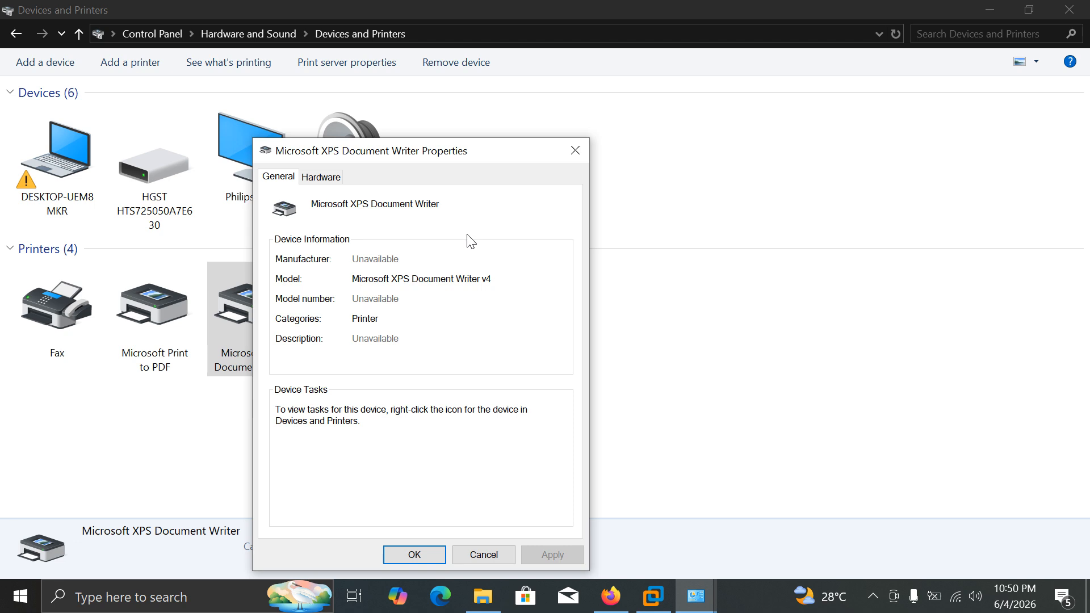
click(575, 150)
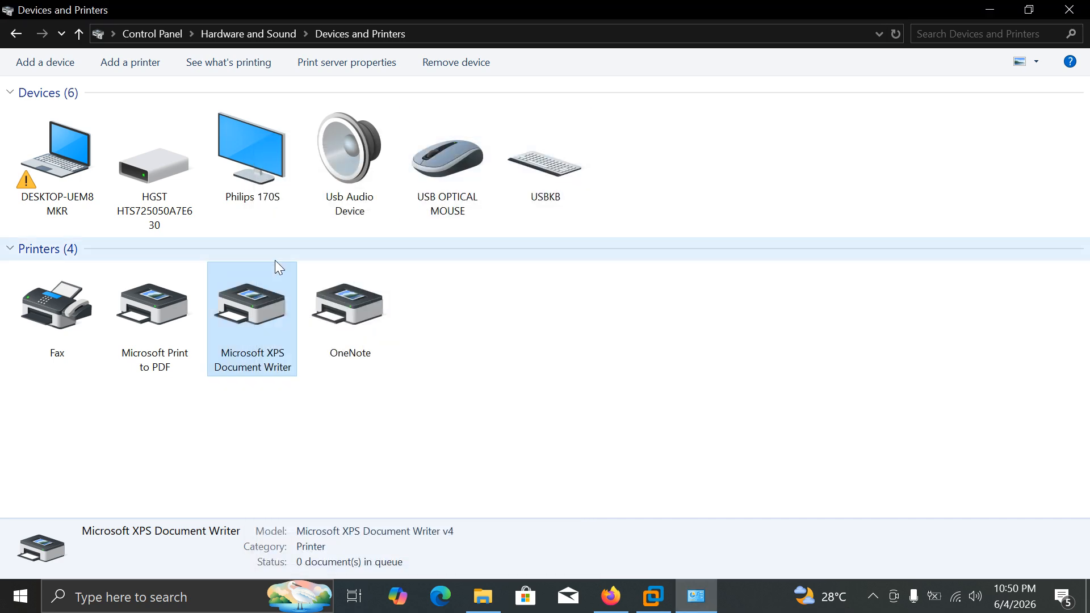
View the device properties and the general printer properties of Microsoft Print to PDF, closing both without changes
right_click(164, 307)
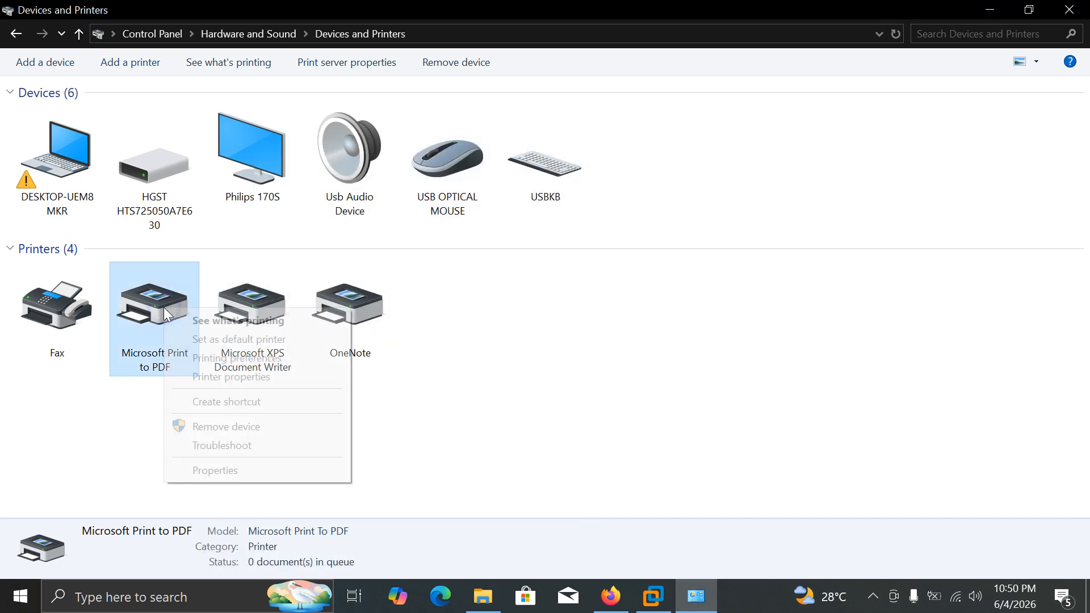
click(227, 470)
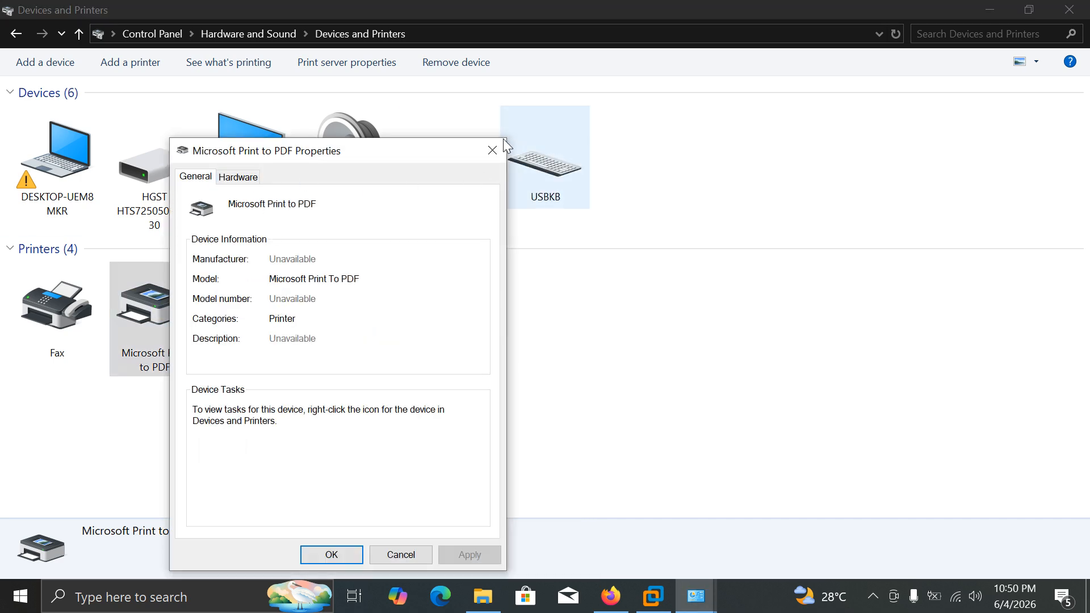
click(492, 150)
right_click(139, 305)
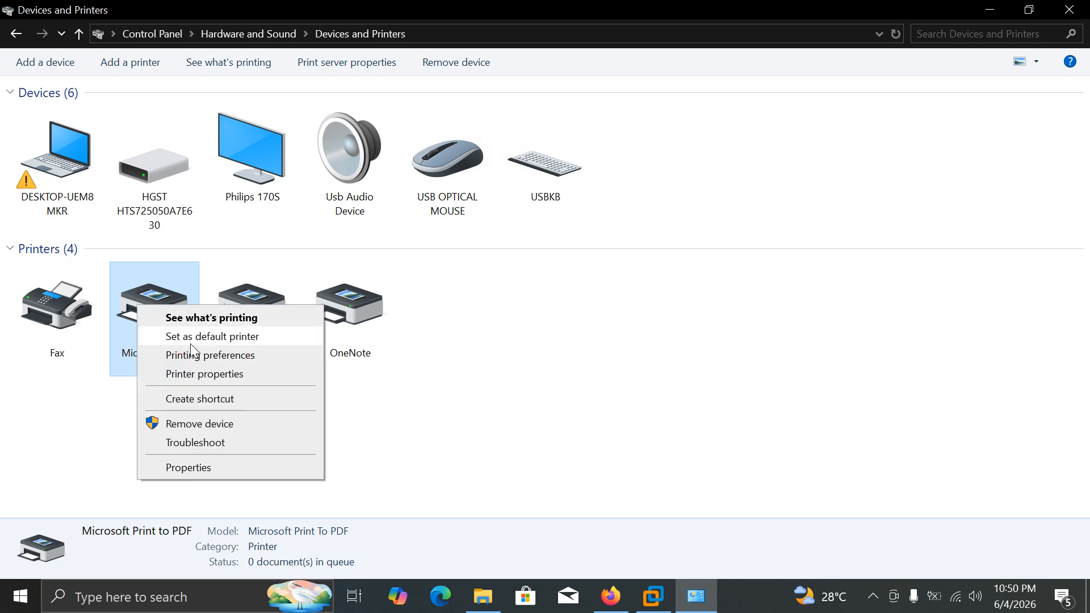
click(204, 373)
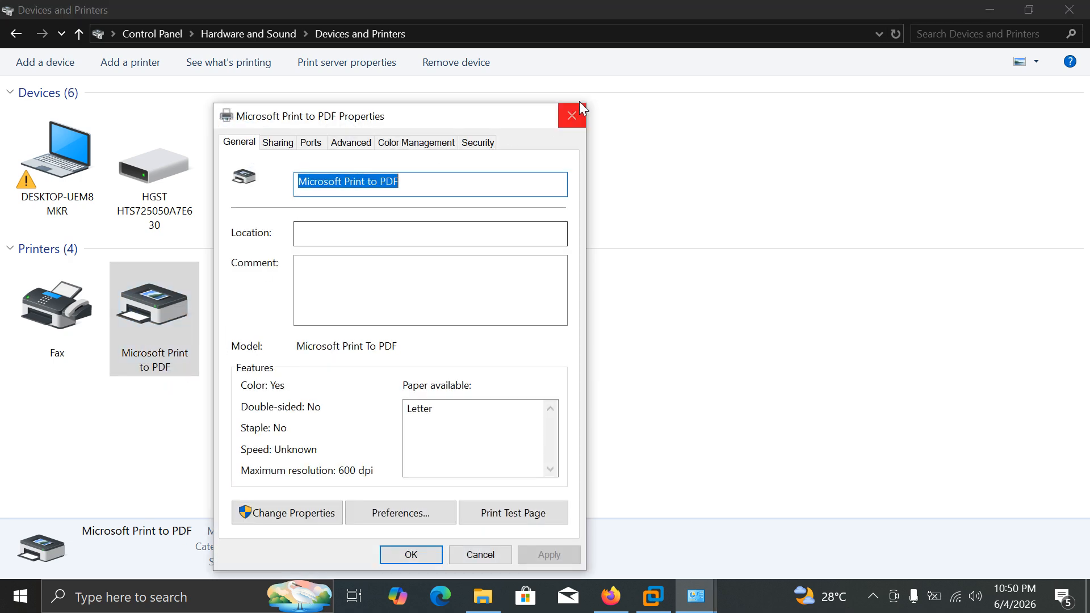
click(582, 110)
Examine the port list in Microsoft Print to PDF's printer properties, down to the last entries
right_click(161, 292)
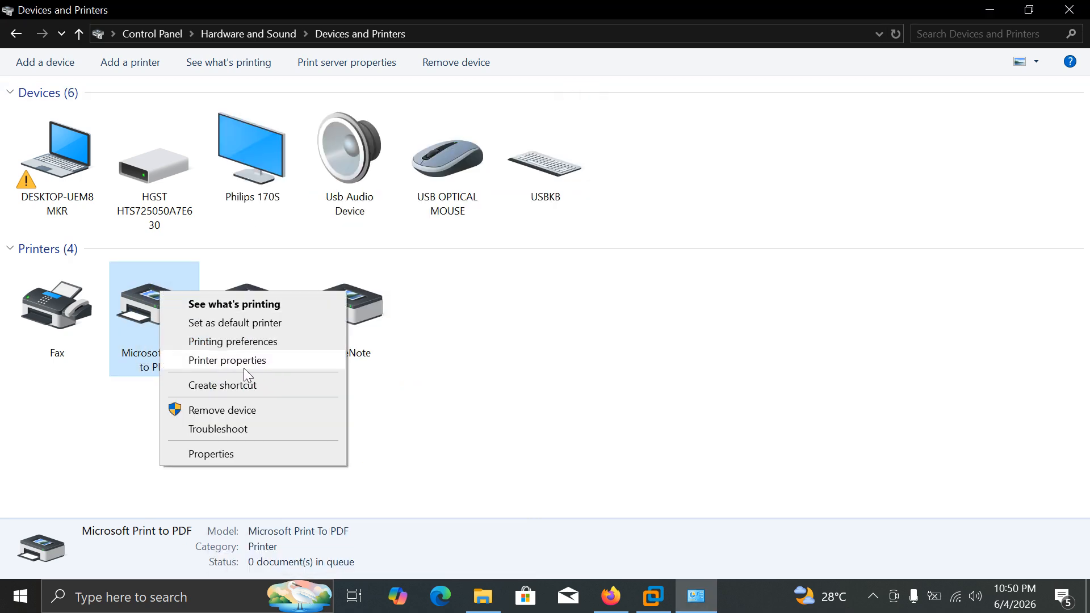
click(214, 363)
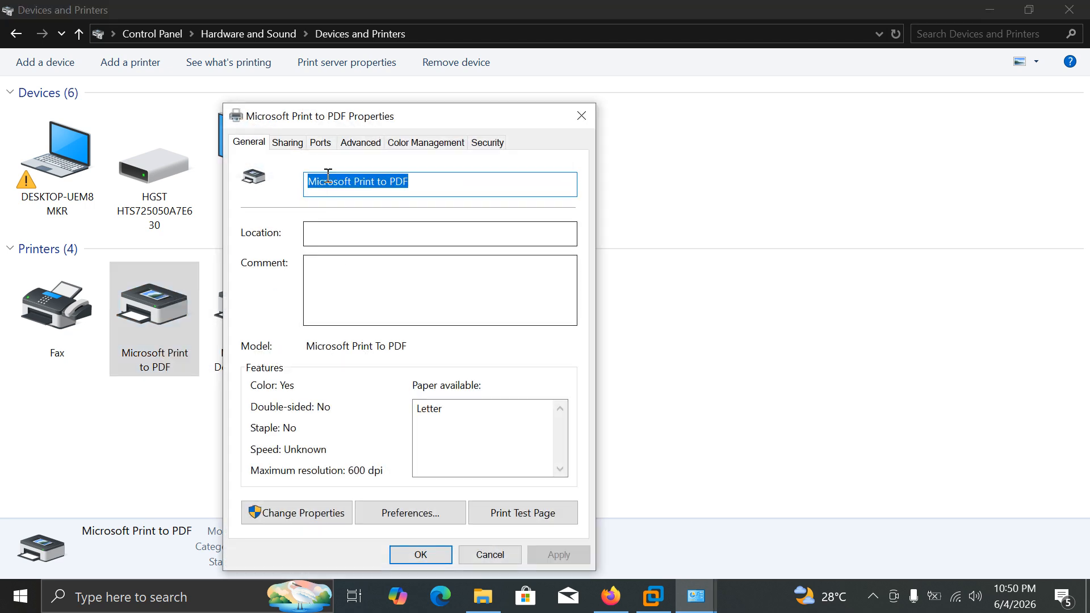
click(320, 143)
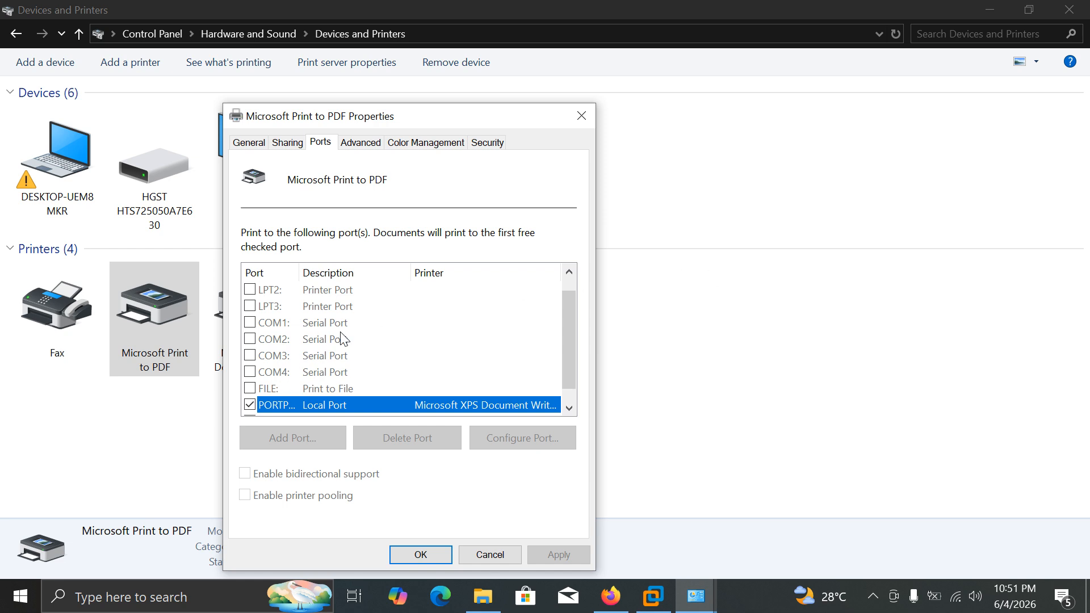
scroll(344, 339, down, 1)
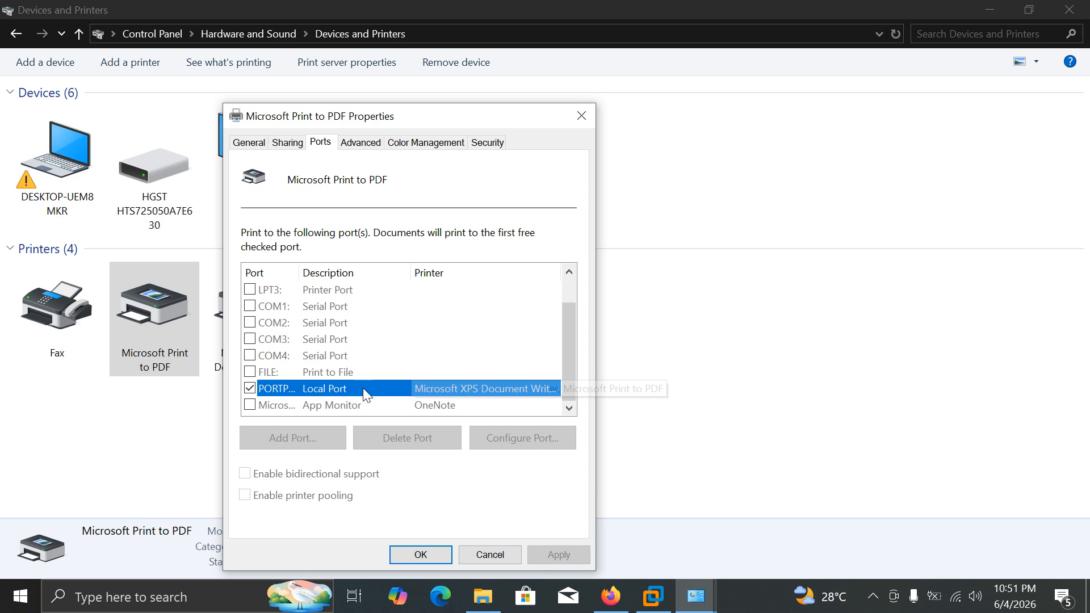
click(838, 290)
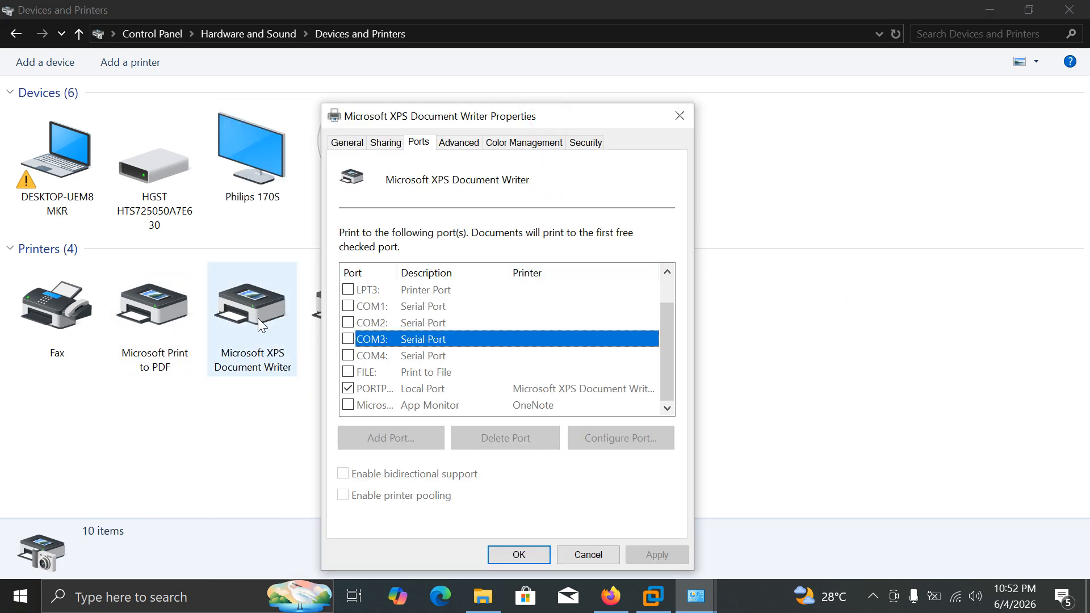
Check the local port assigned to Microsoft XPS Document Writer, then close its properties and Devices and Printers
click(436, 392)
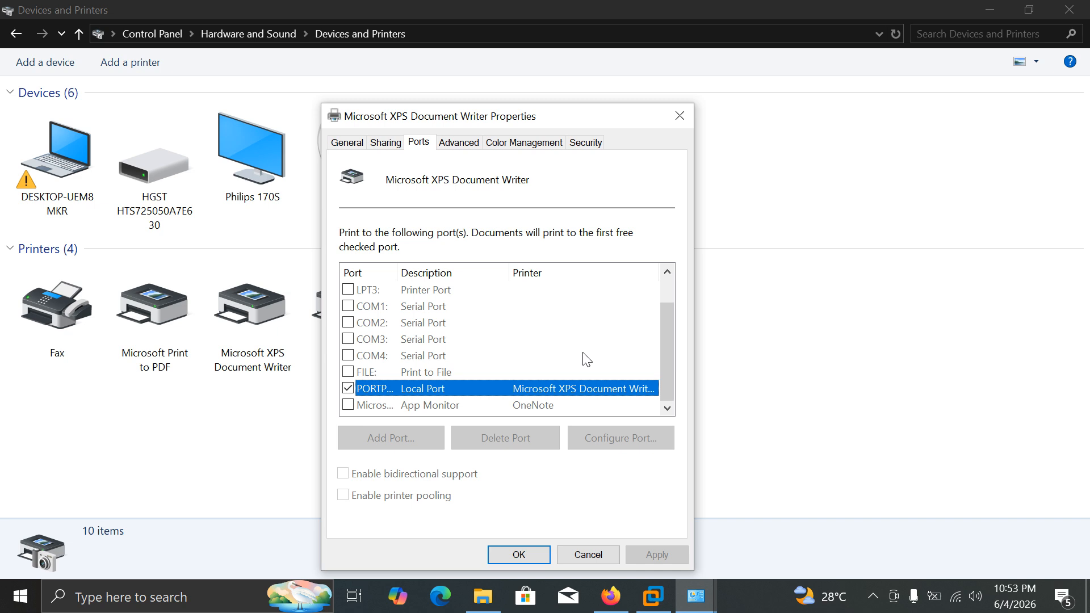
click(679, 115)
click(1069, 9)
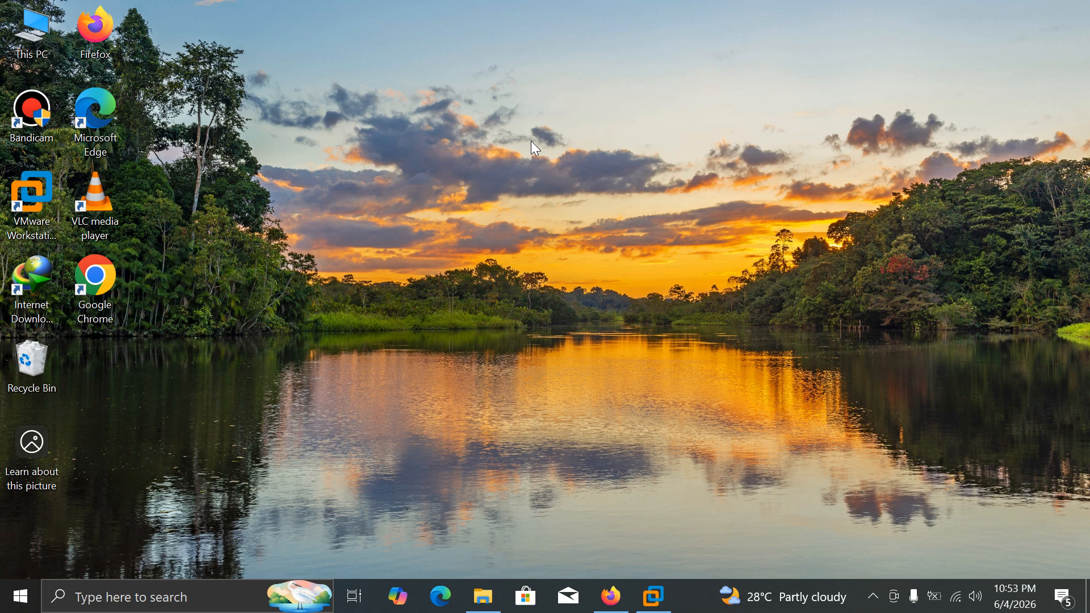
Open Device Manager and expand the Universal Serial Bus controllers category
right_click(4, 607)
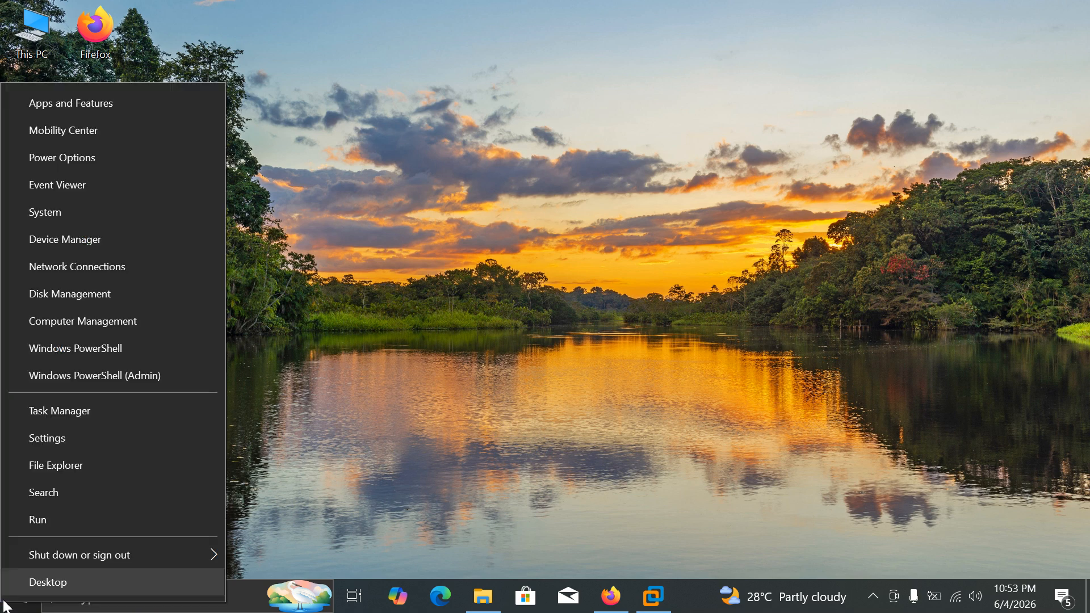
click(47, 231)
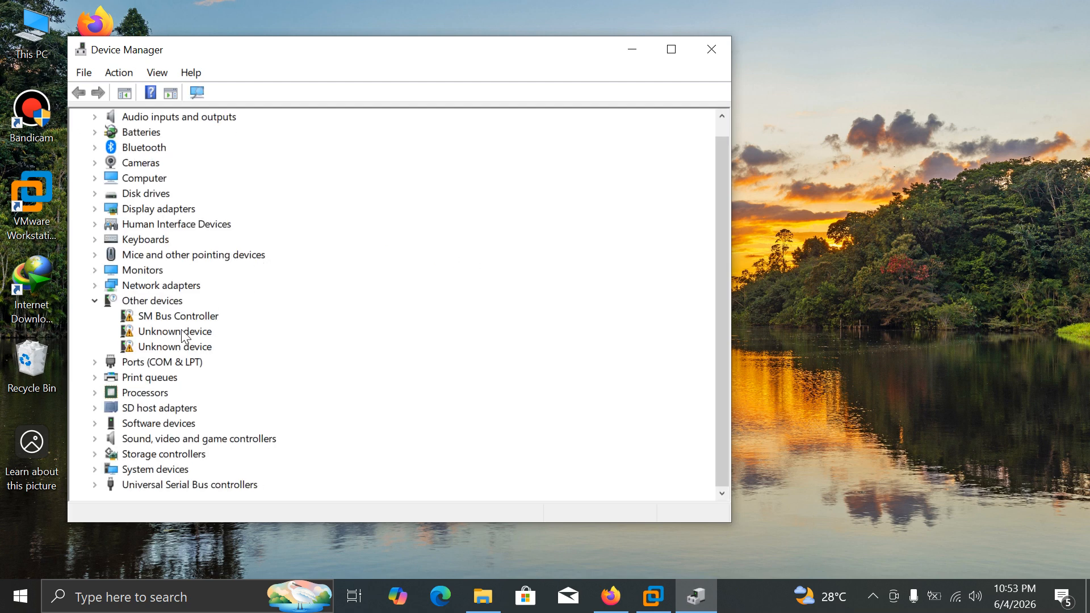
double_click(166, 484)
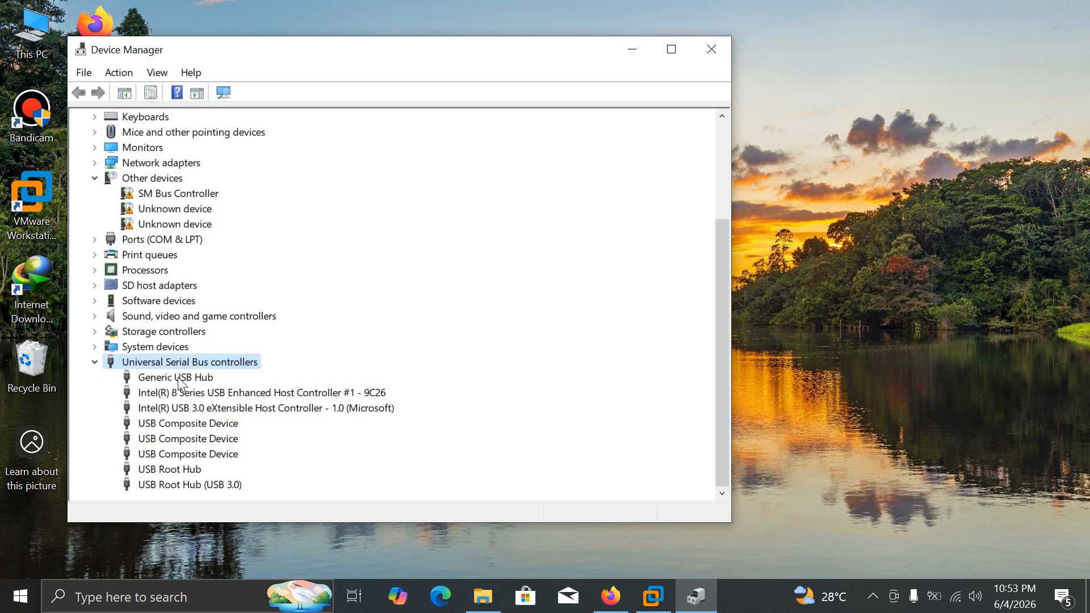
View the driver, details and events of the second USB Composite Device in its properties, and close them
click(185, 441)
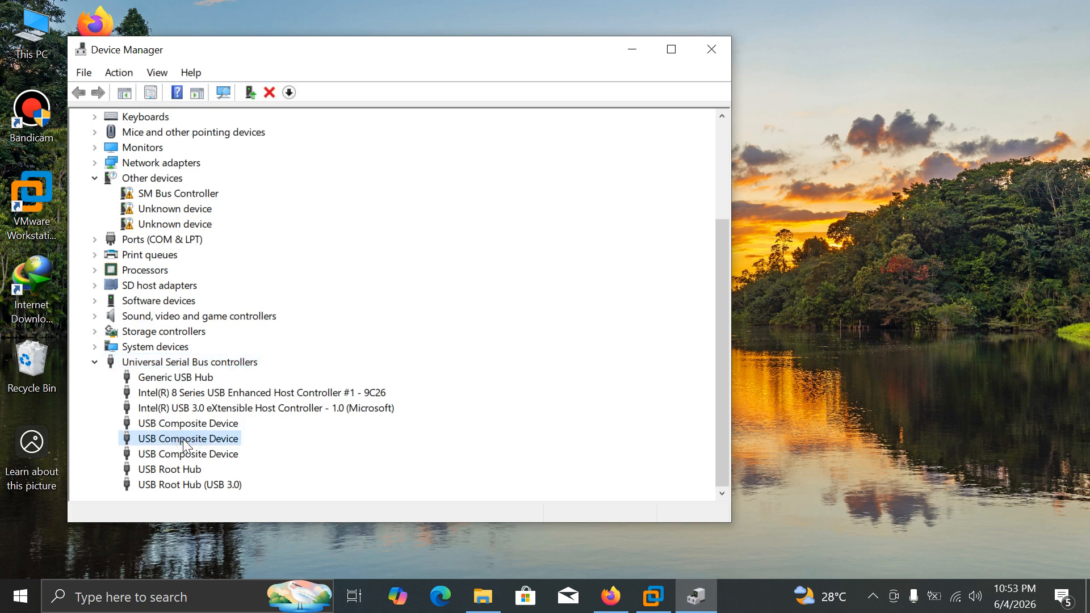
right_click(183, 438)
click(267, 543)
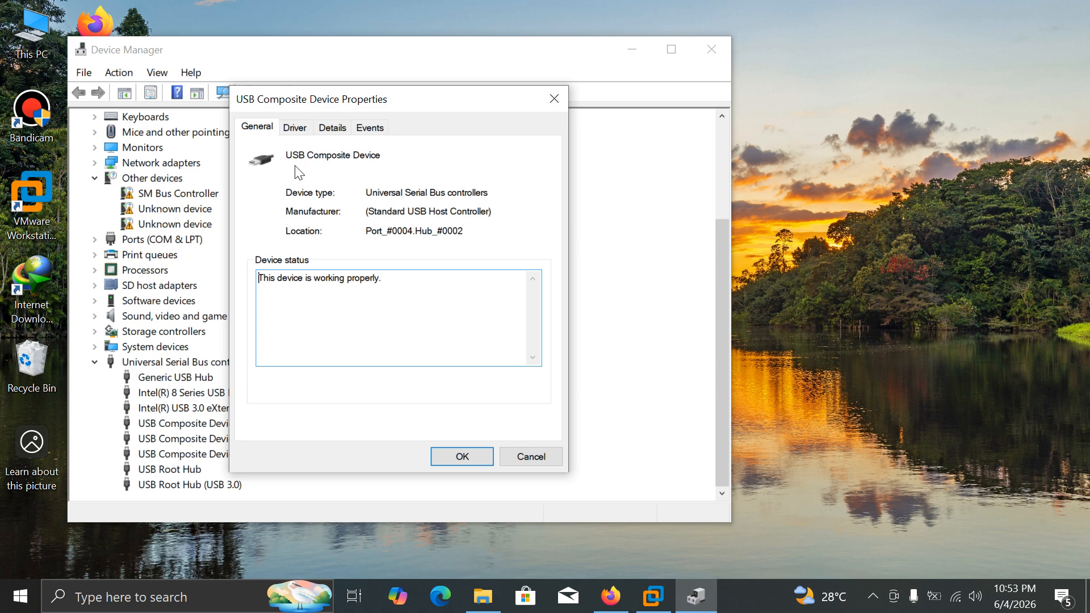
click(304, 122)
click(338, 126)
click(369, 127)
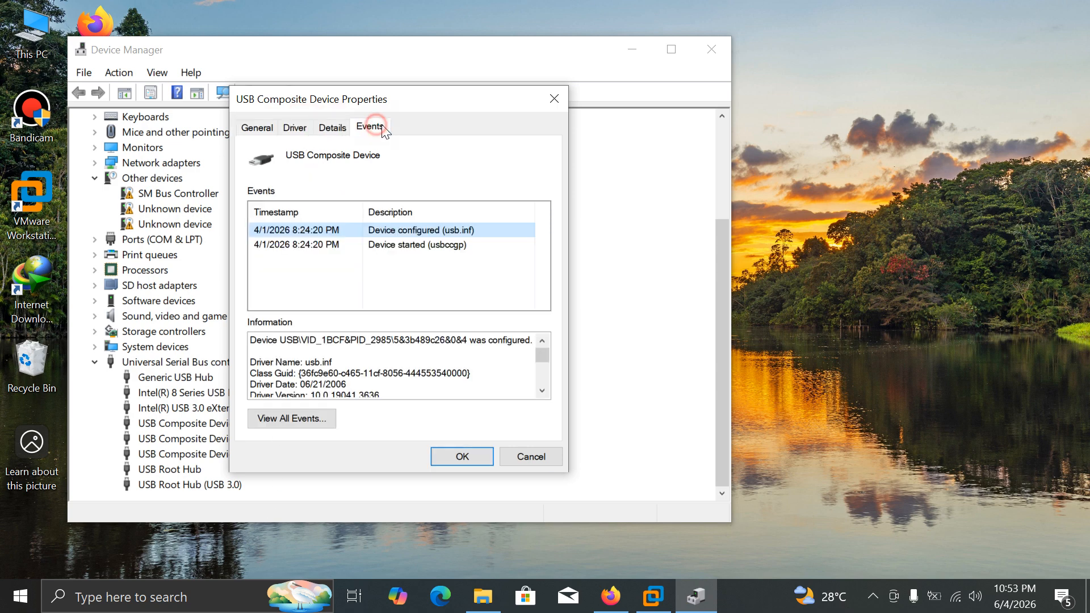
click(554, 99)
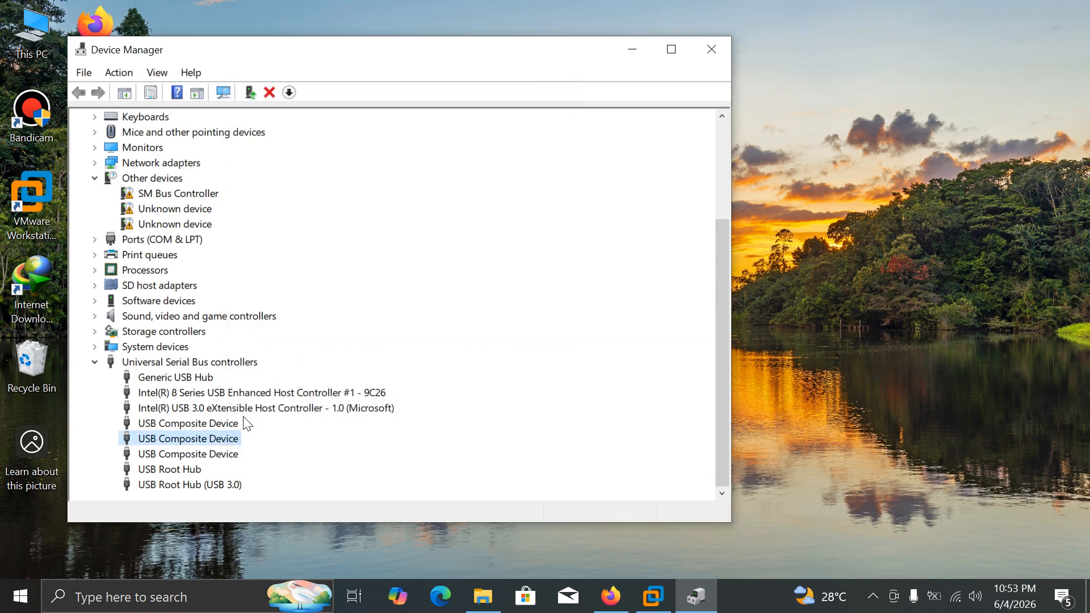
View the resource settings of the Intel(R) 8 Series USB Enhanced Host Controller and close its properties
right_click(193, 398)
click(253, 492)
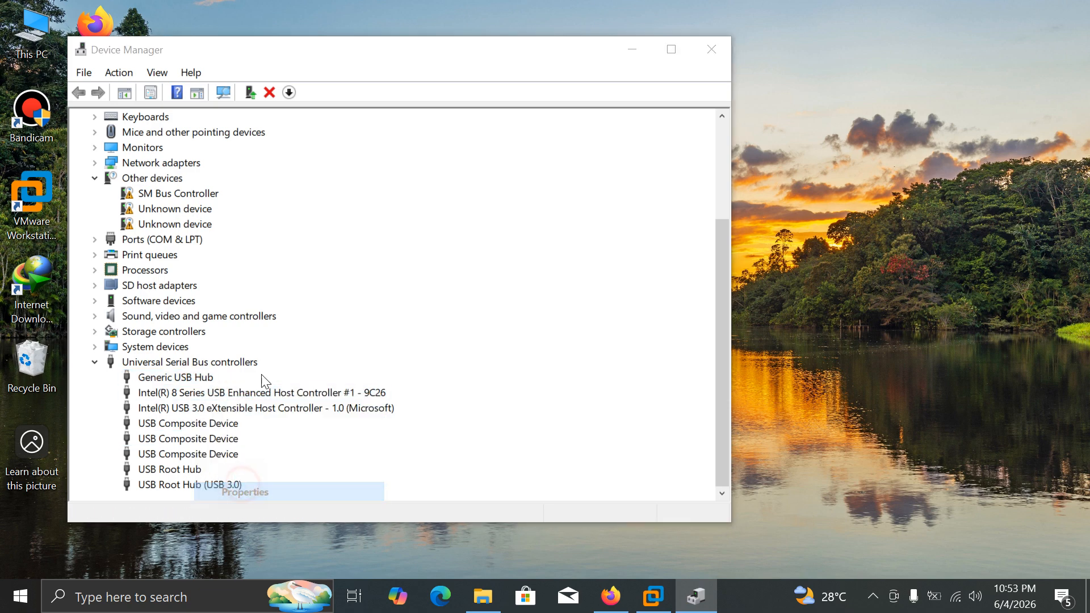
click(393, 128)
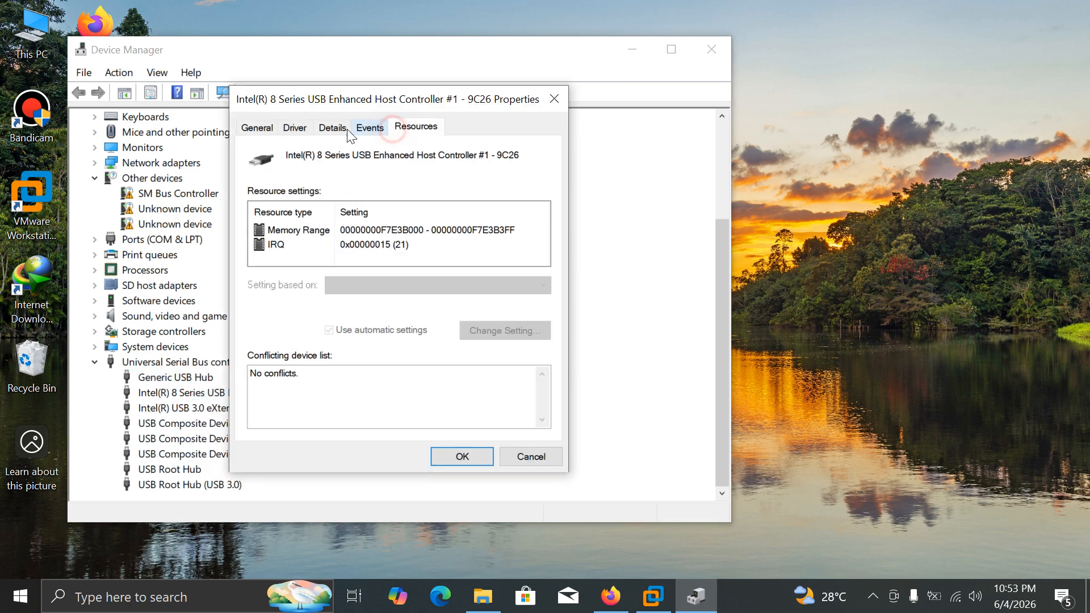
click(554, 99)
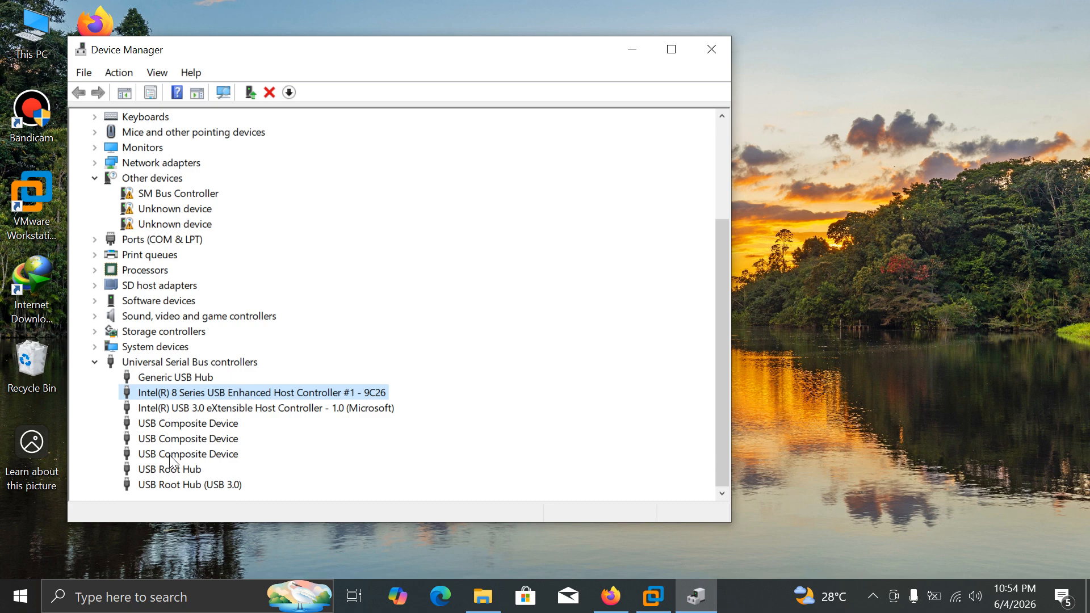
Stop the computer from turning off USB Root Hub (USB 3.0) to save power, confirm, and close Device Manager
click(205, 485)
right_click(204, 485)
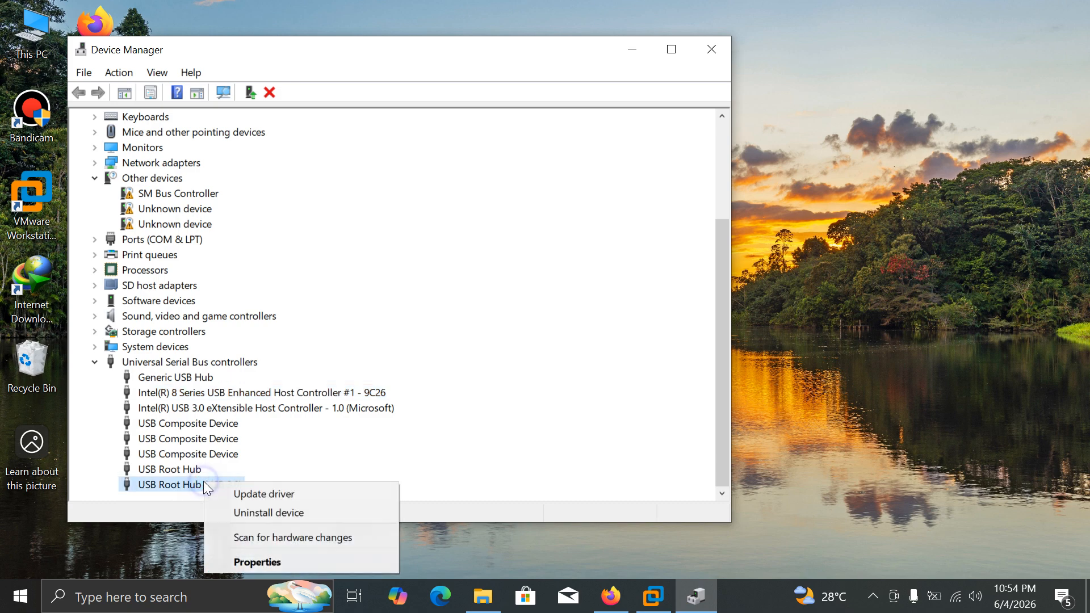
click(256, 559)
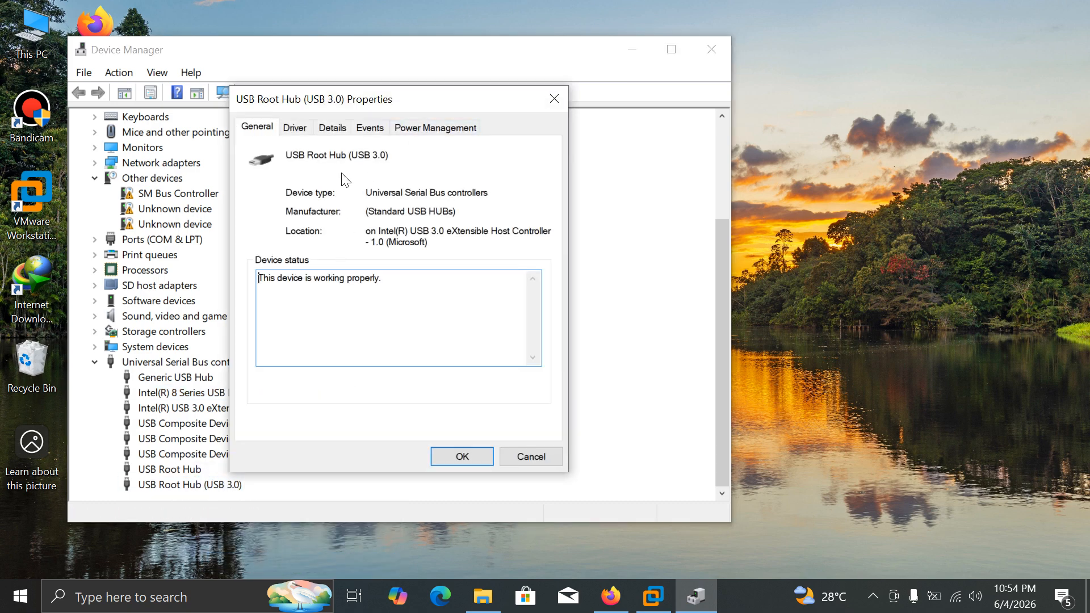
click(428, 129)
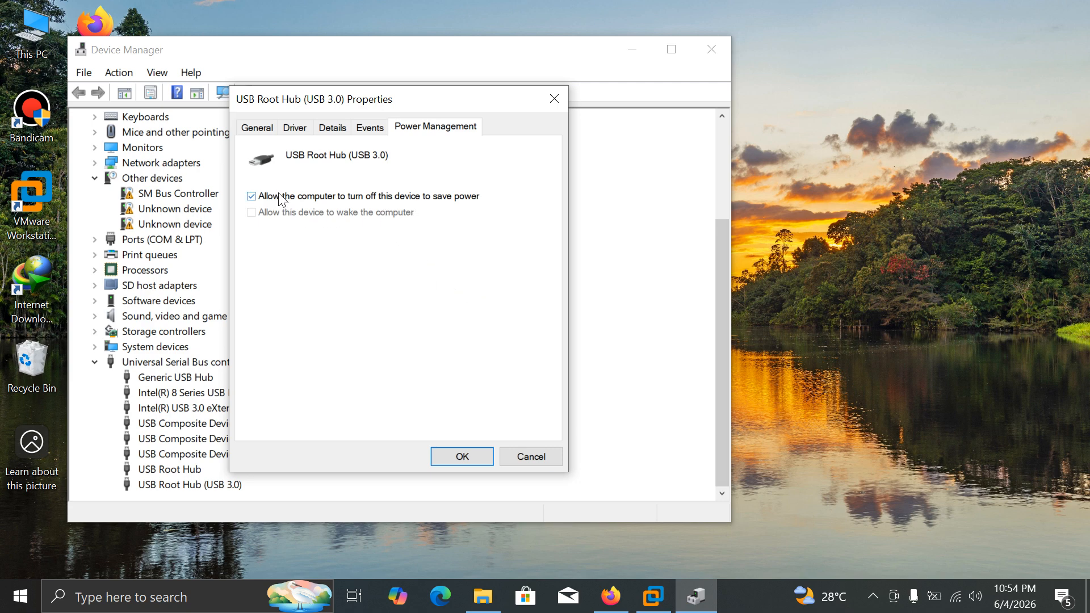
click(260, 198)
key(Return)
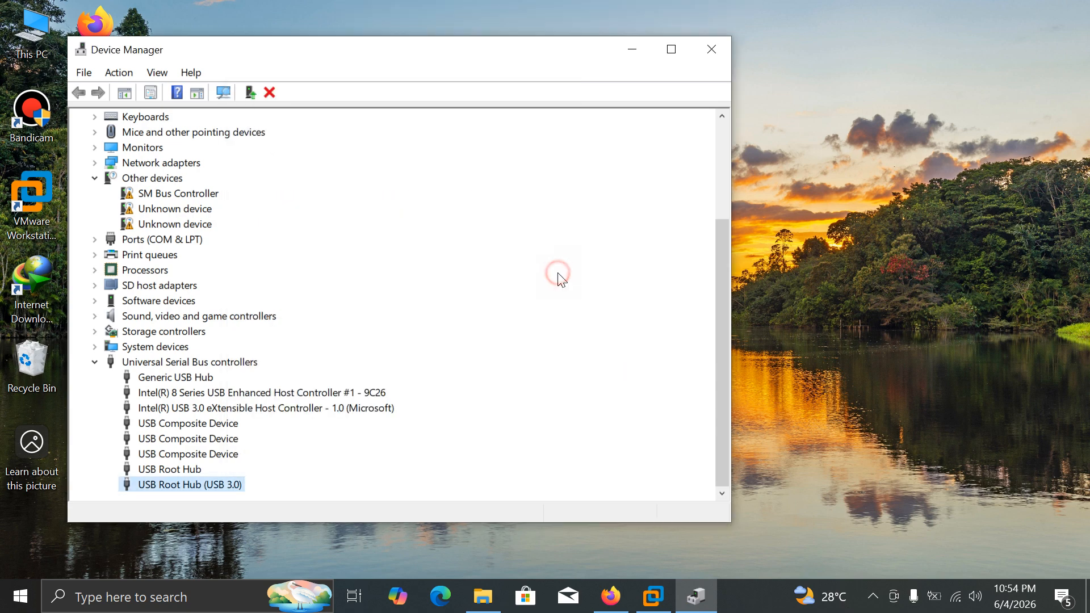
click(712, 50)
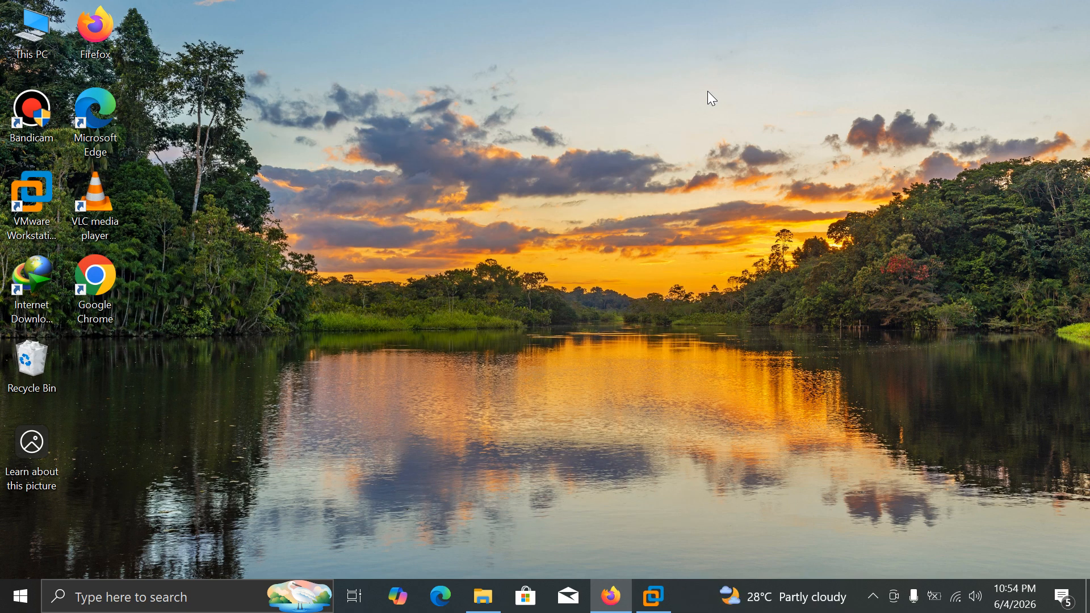